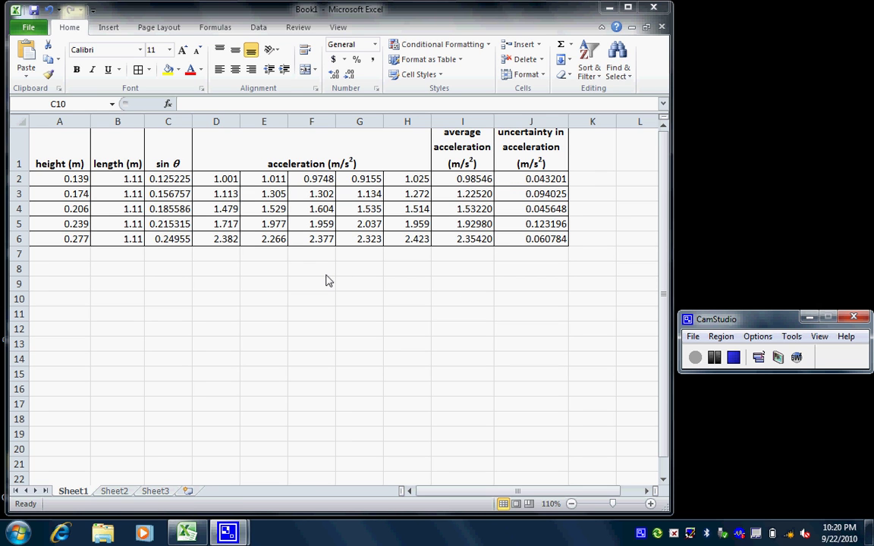
Select the acceleration readings D2:H6, then the sin θ values in C2:C6.
key(alt+Tab)
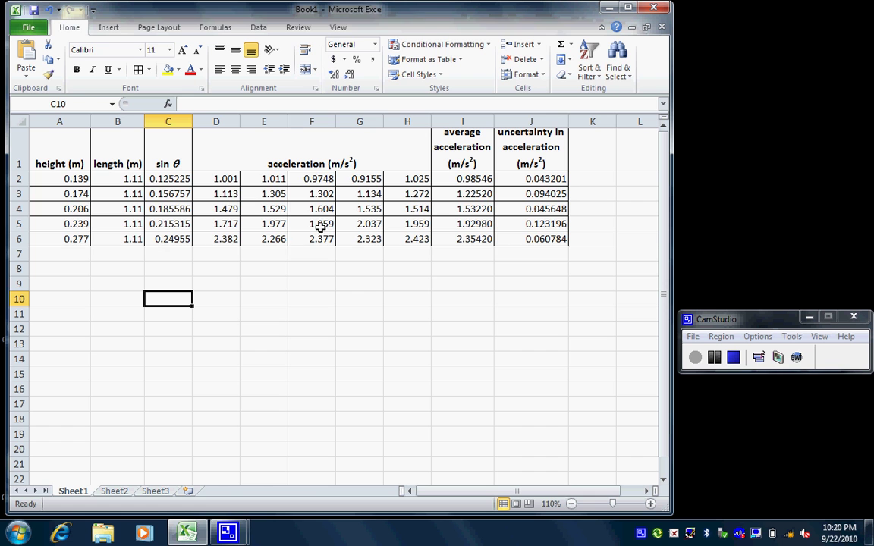
drag(232, 185, 407, 241)
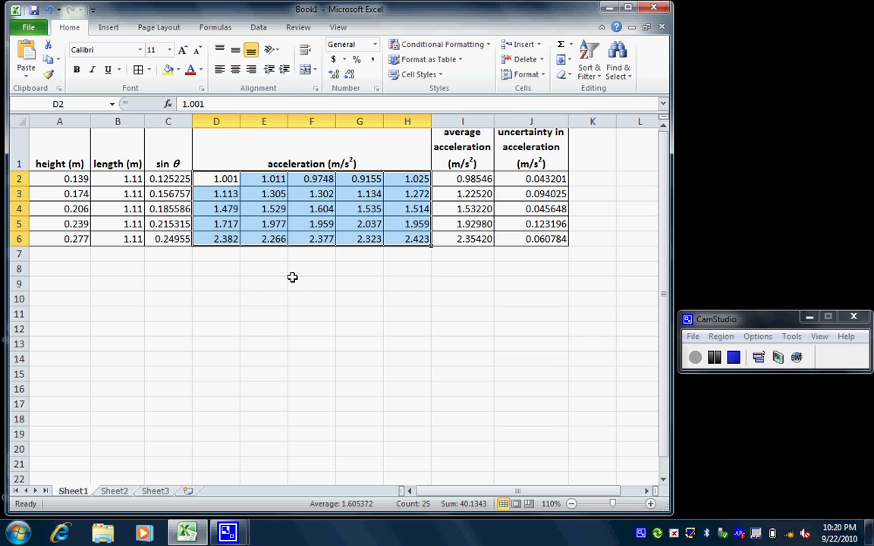
click(355, 295)
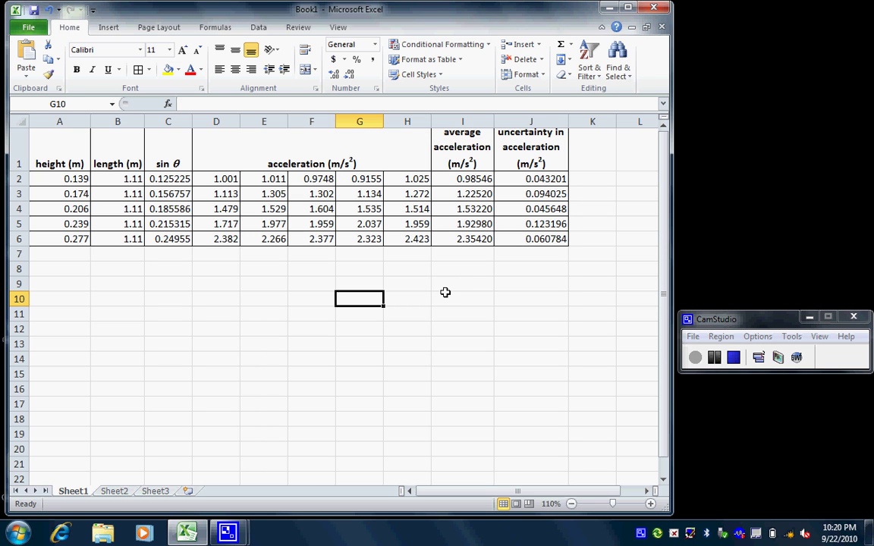
click(181, 179)
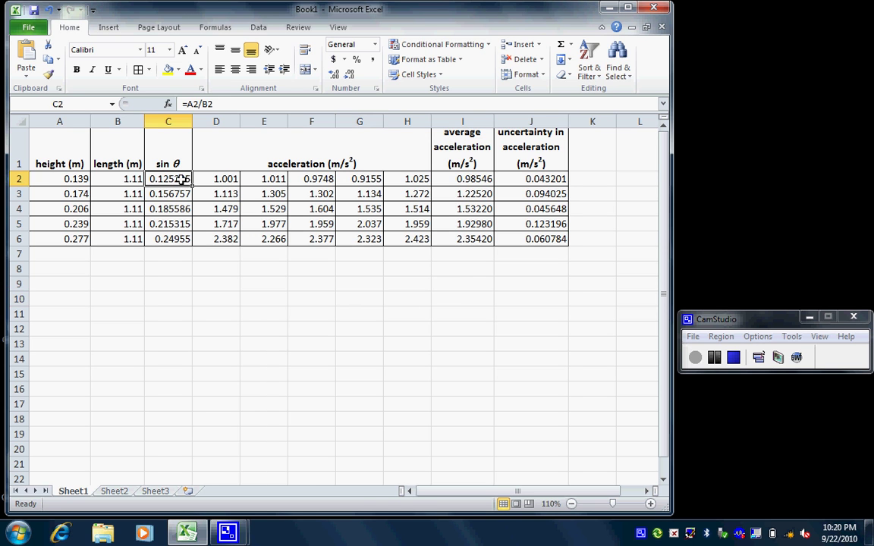
drag(180, 179, 179, 238)
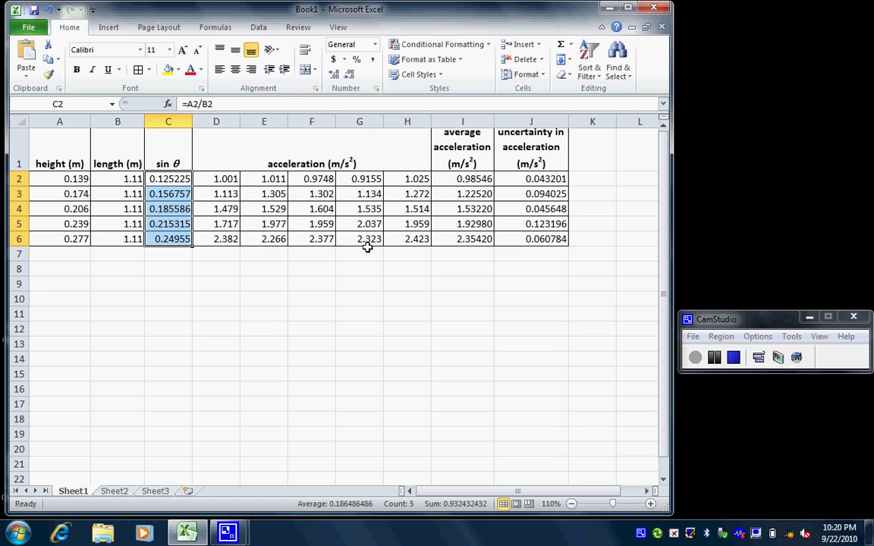
Reduce the uncertainties in J2:J6 to two decimal places with Decrease Decimal.
click(537, 180)
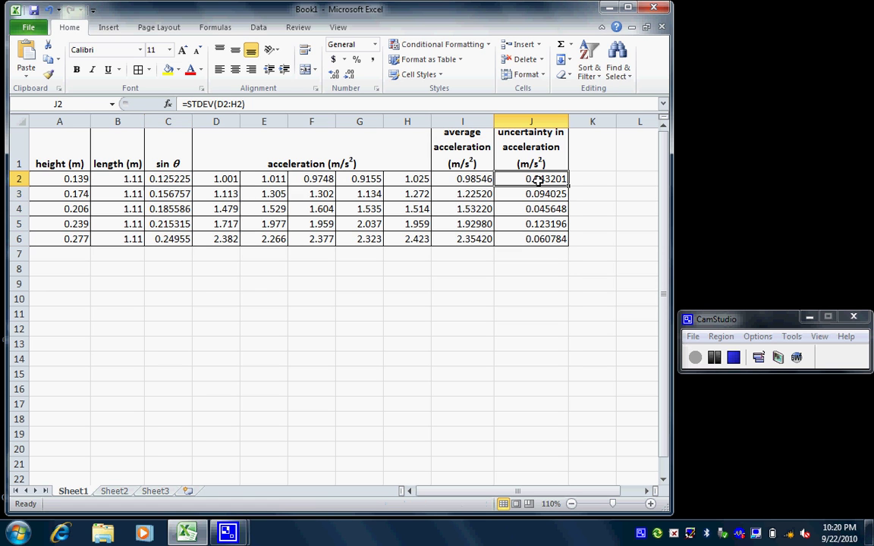
drag(537, 180, 535, 239)
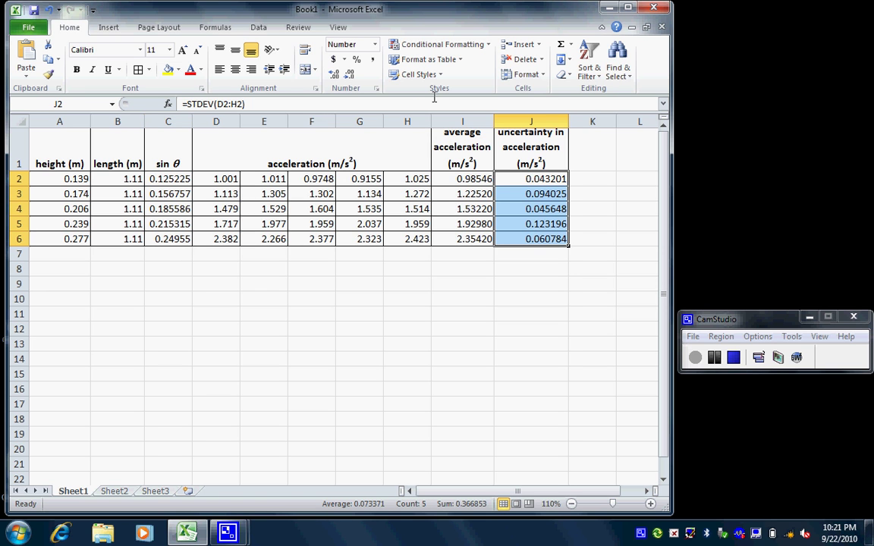
click(350, 75)
click(350, 74)
click(350, 74)
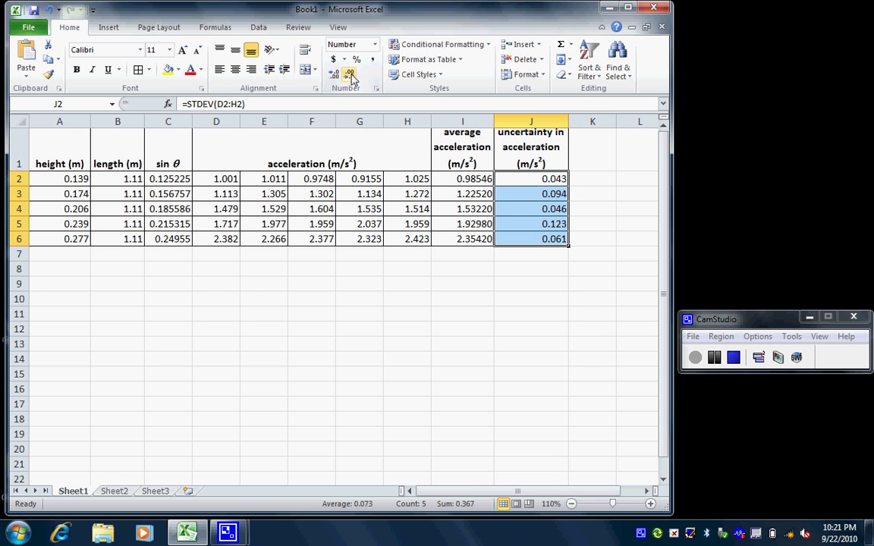
click(349, 74)
click(532, 222)
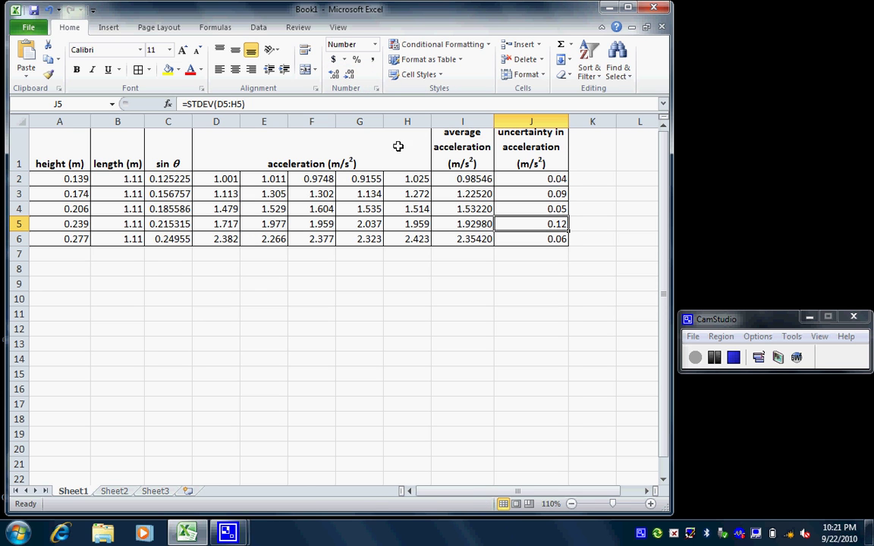
click(349, 74)
Reduce the average accelerations in I2:I6 to two decimals and select sin θ values C2:C6.
drag(459, 179, 463, 237)
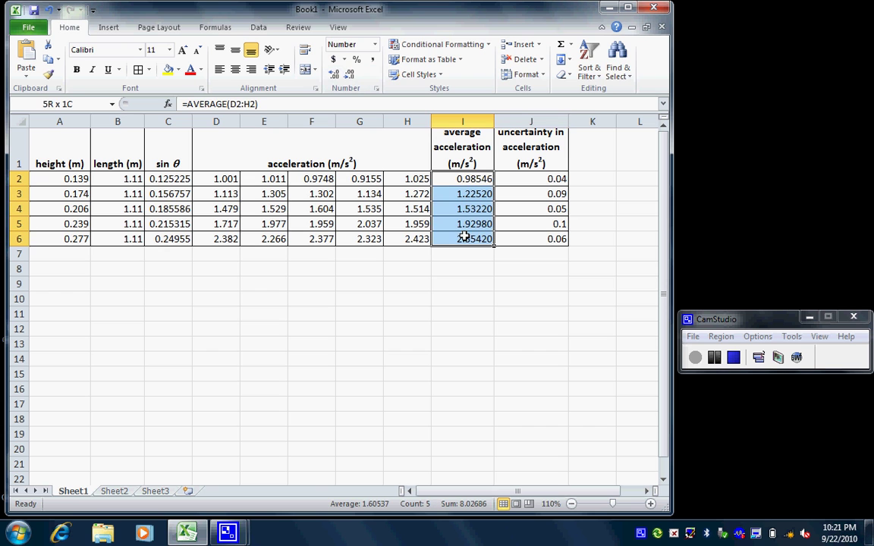
click(351, 74)
click(351, 74)
click(351, 74)
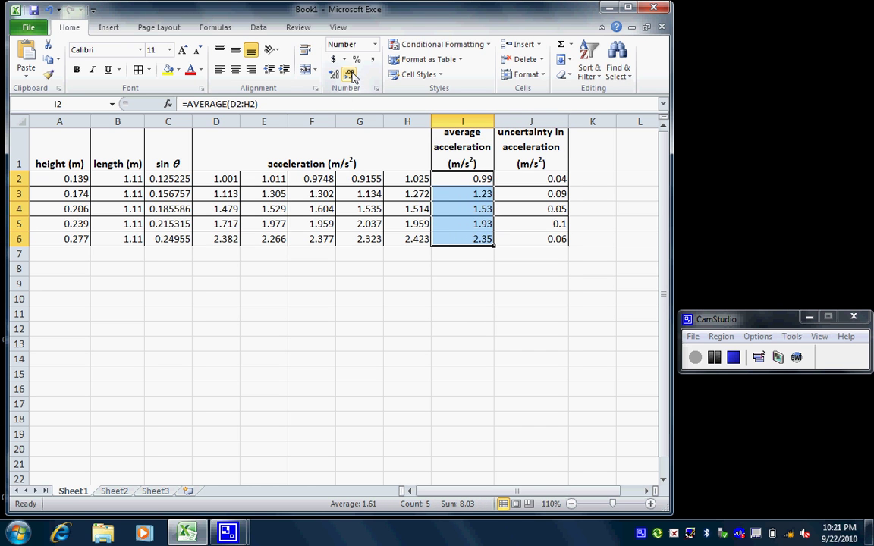
click(480, 222)
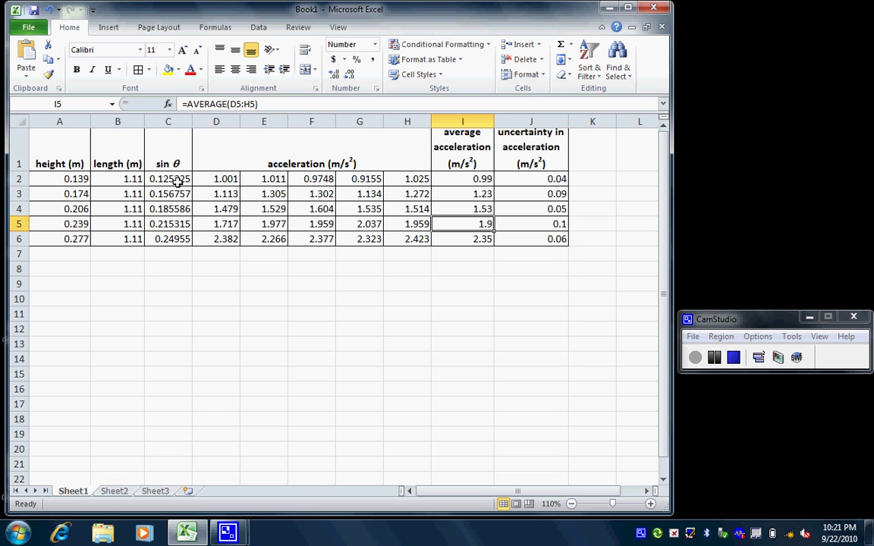
drag(177, 182, 177, 239)
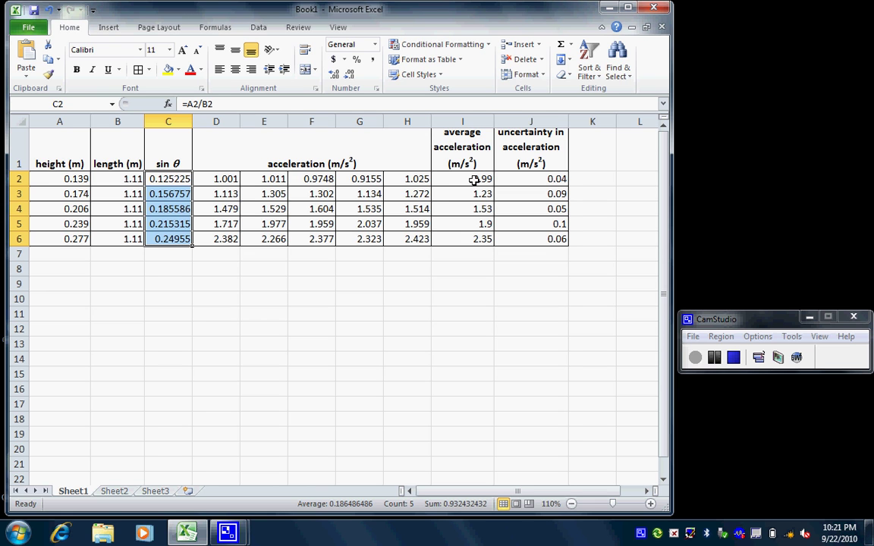
Insert a marker-only scatter chart of I2:I6 against C2:C6 and move it below the table.
drag(474, 180, 460, 241)
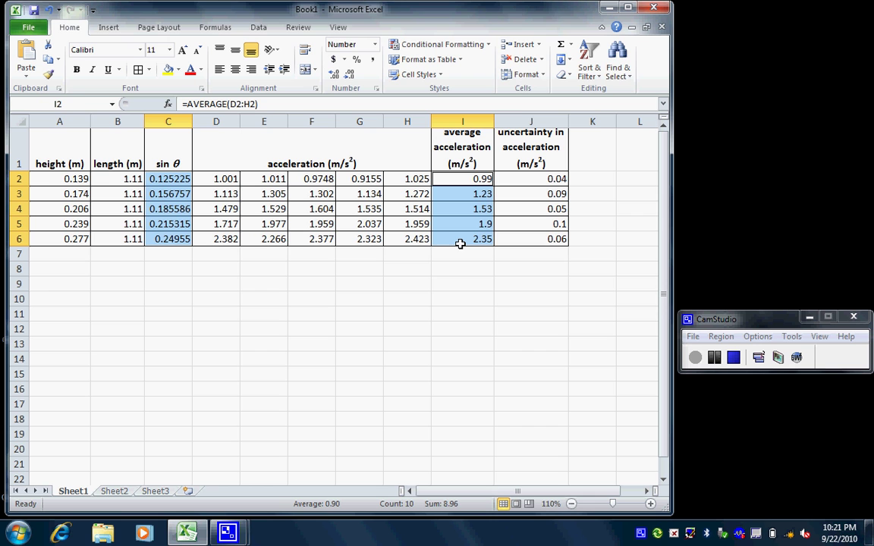
click(108, 27)
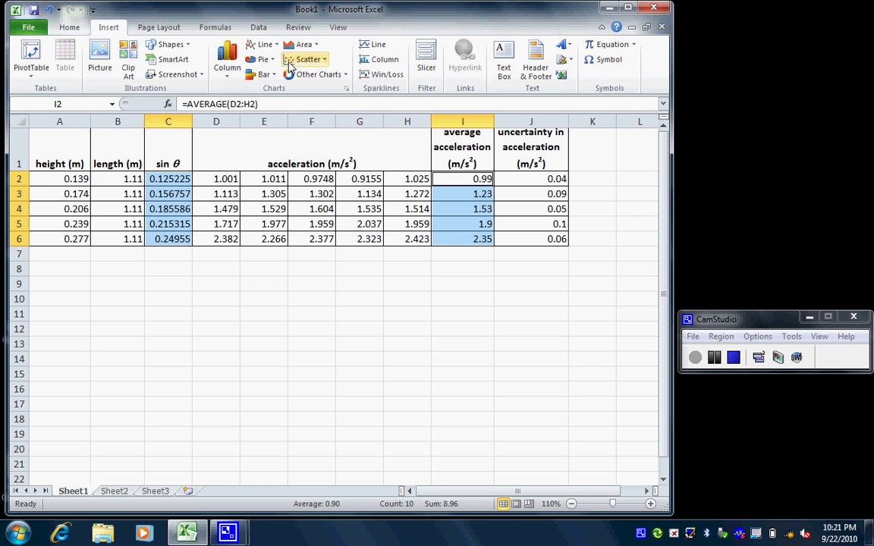
click(305, 59)
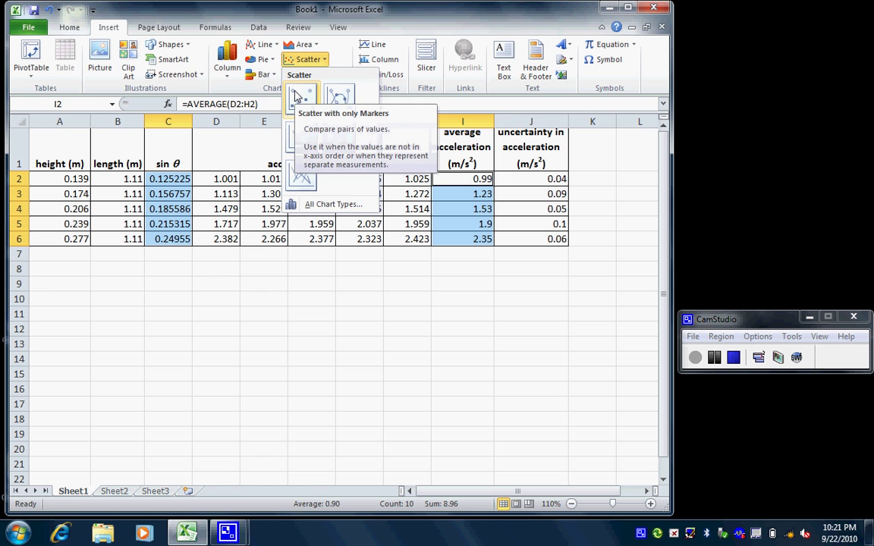
click(297, 96)
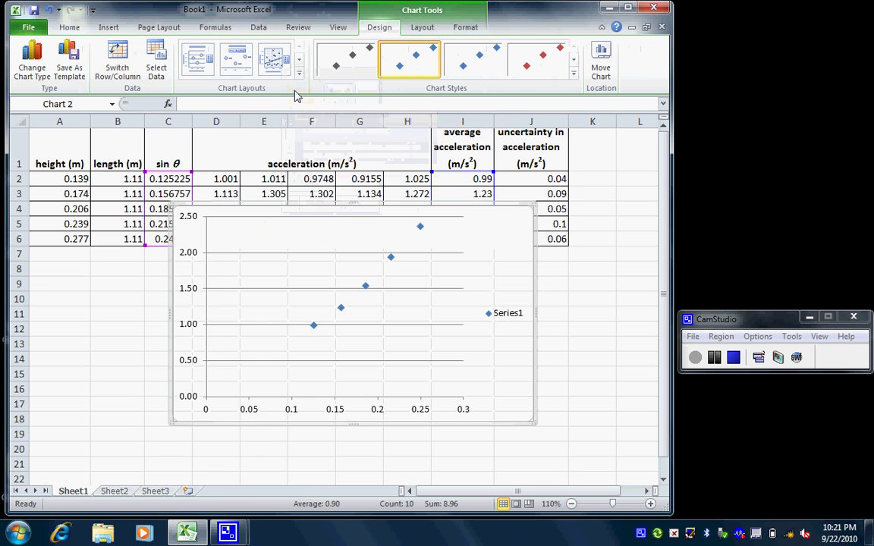
drag(335, 212, 337, 258)
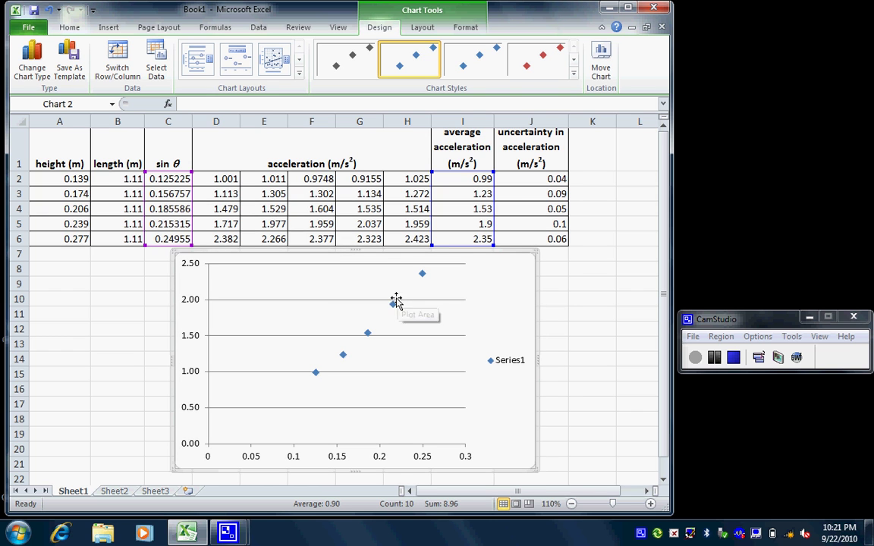
Delete the Series1 legend from the chart.
mouse_move(393, 304)
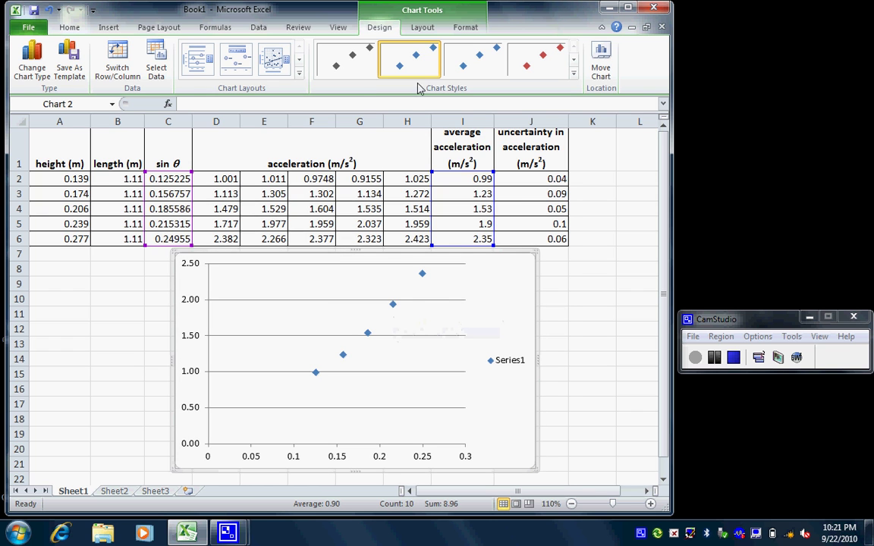
click(423, 28)
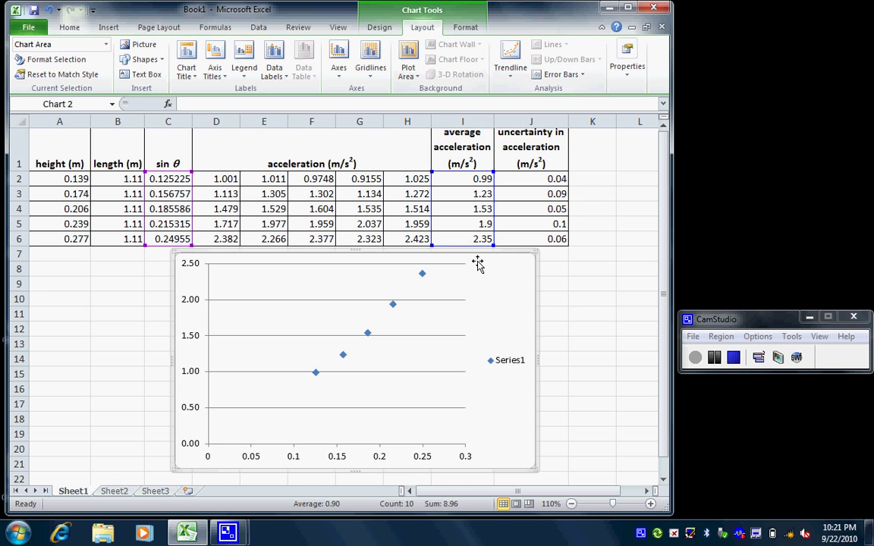
click(501, 366)
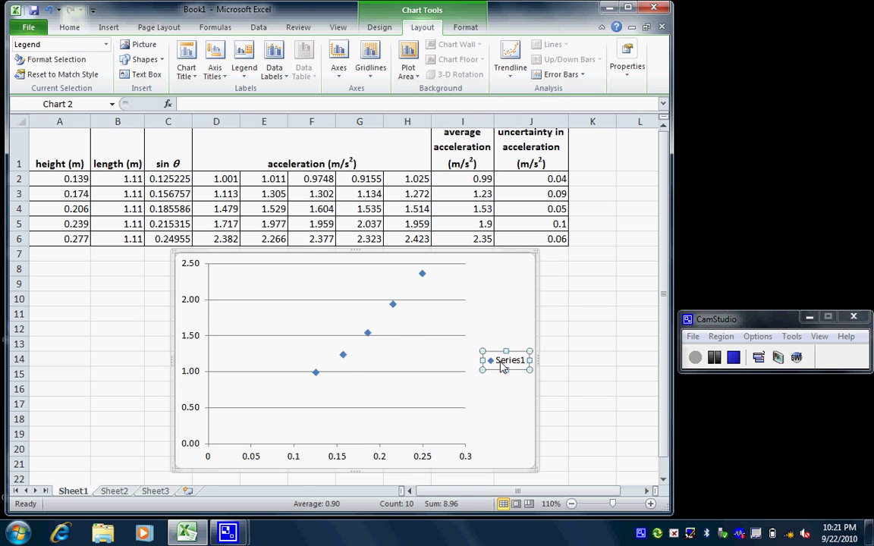
key(Delete)
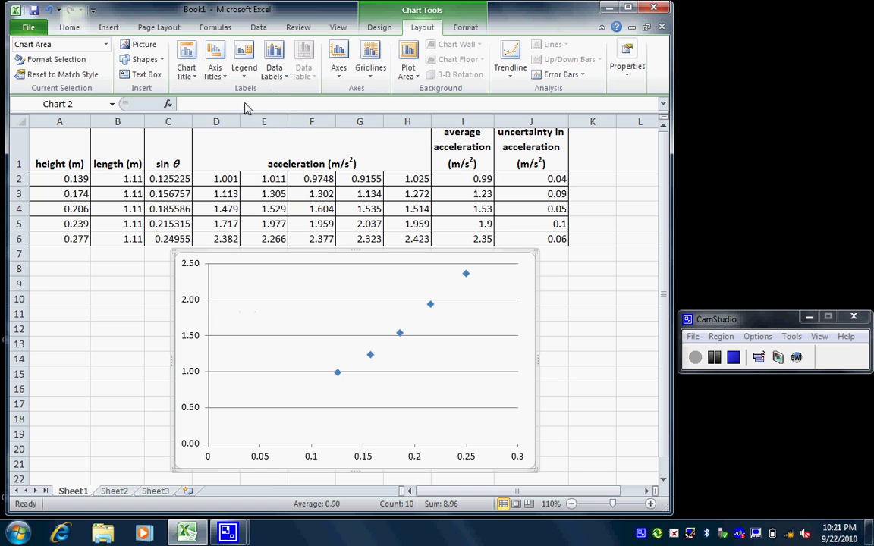
Add a horizontal axis title below the axis reading 'sin q'.
click(216, 72)
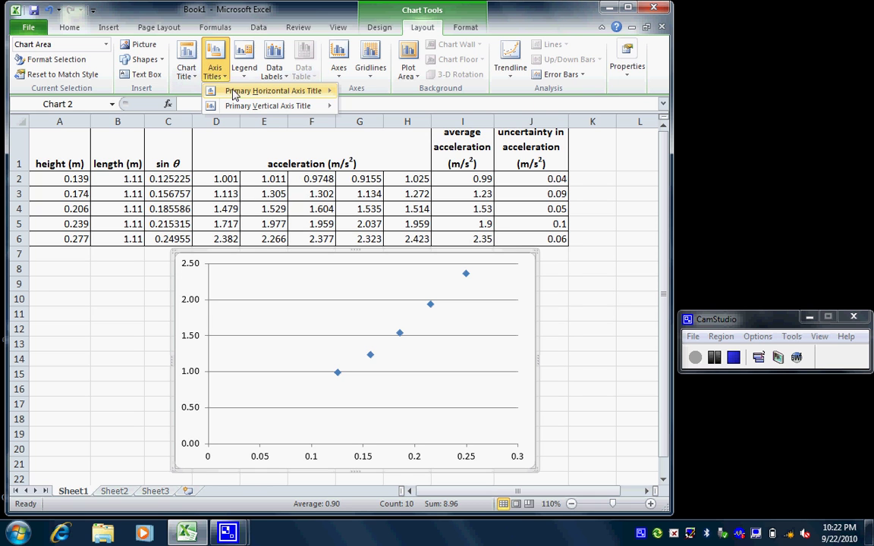
mouse_move(235, 93)
click(372, 131)
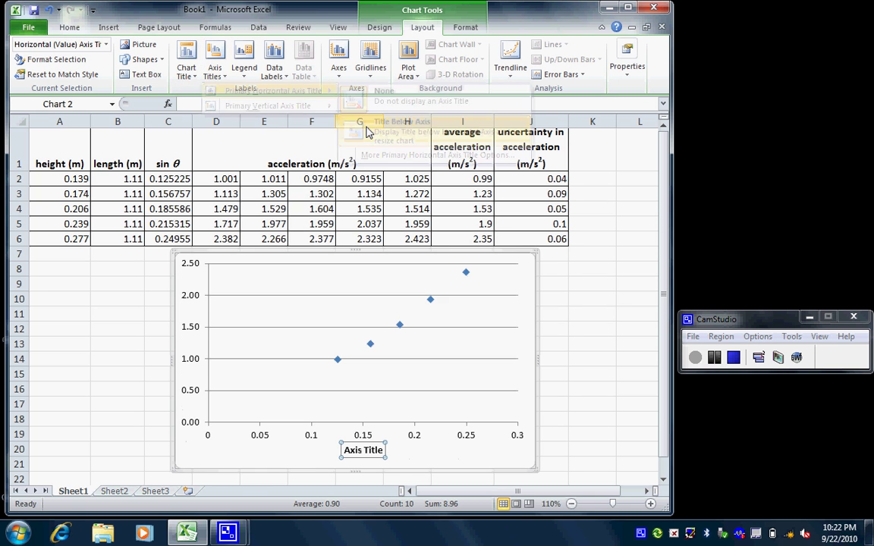
text(sin q)
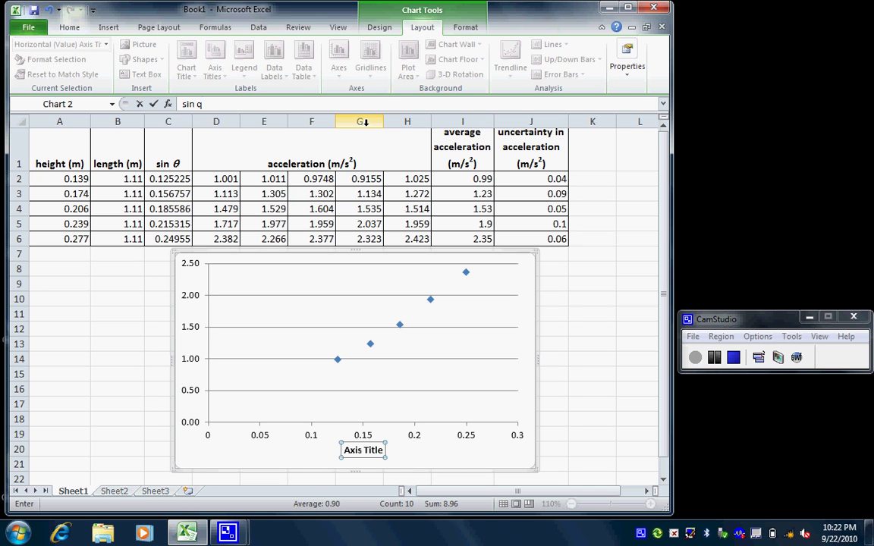
key(Return)
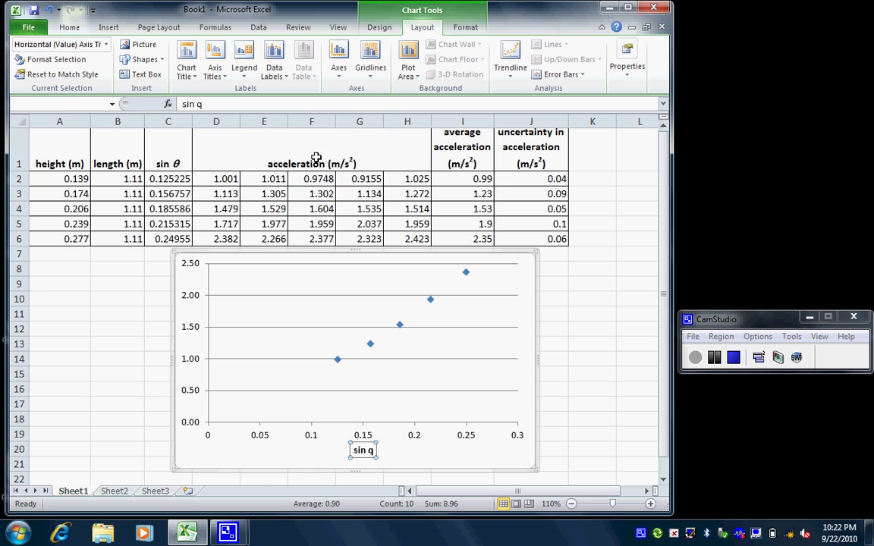
Set the q in the title to Symbol font so it shows θ, and italicise it.
double_click(202, 105)
click(78, 30)
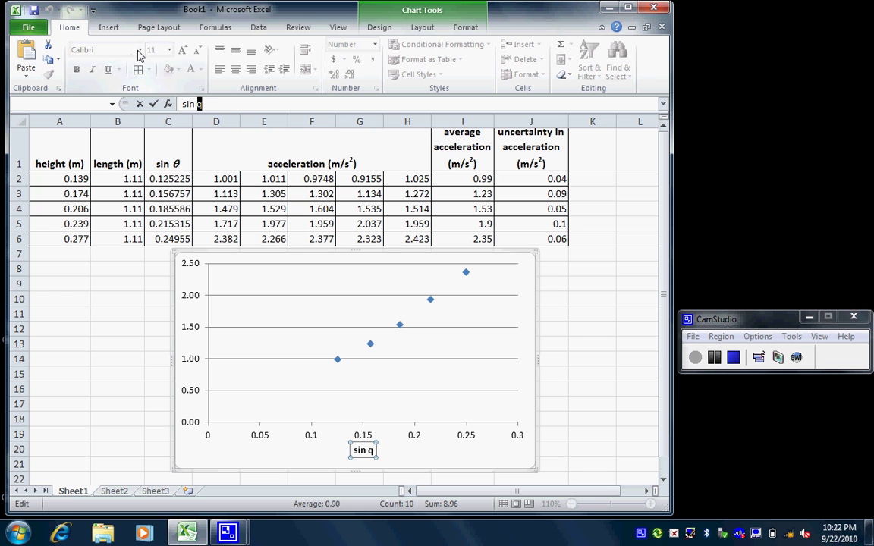
click(232, 101)
click(364, 450)
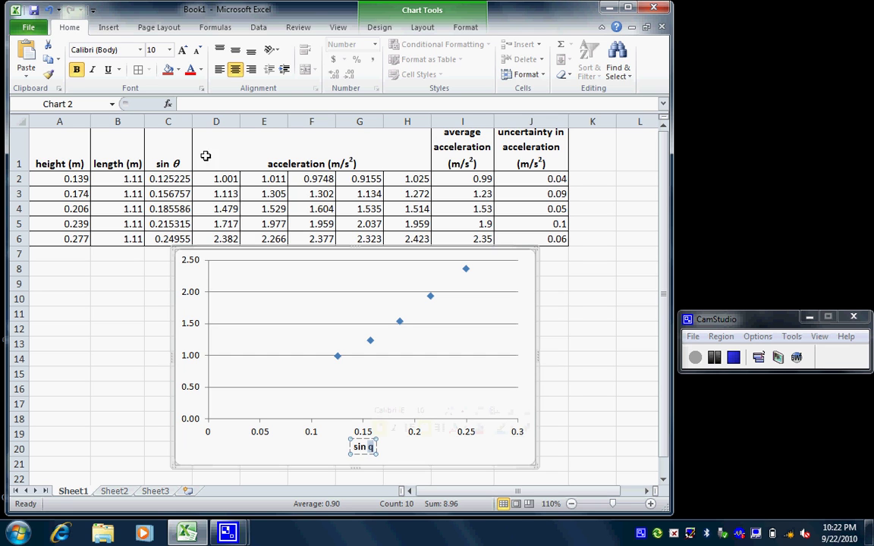
click(123, 50)
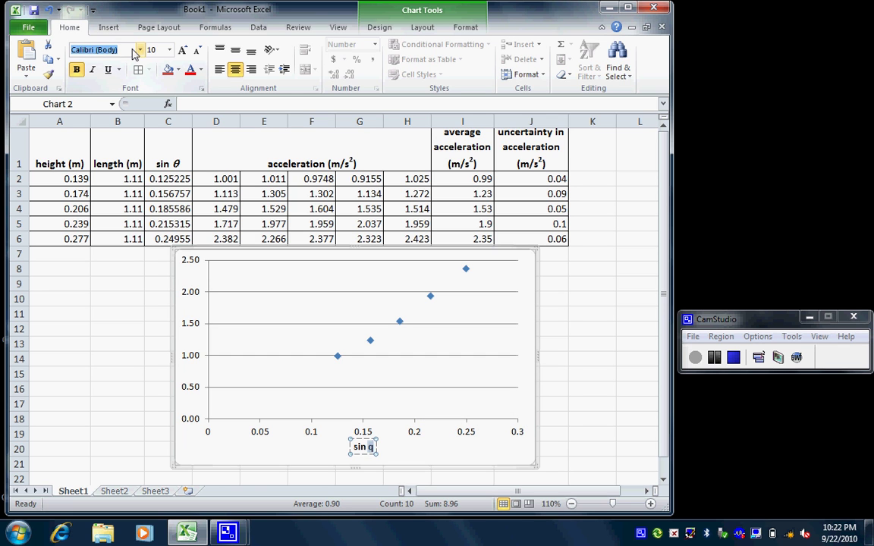
text(Symbol)
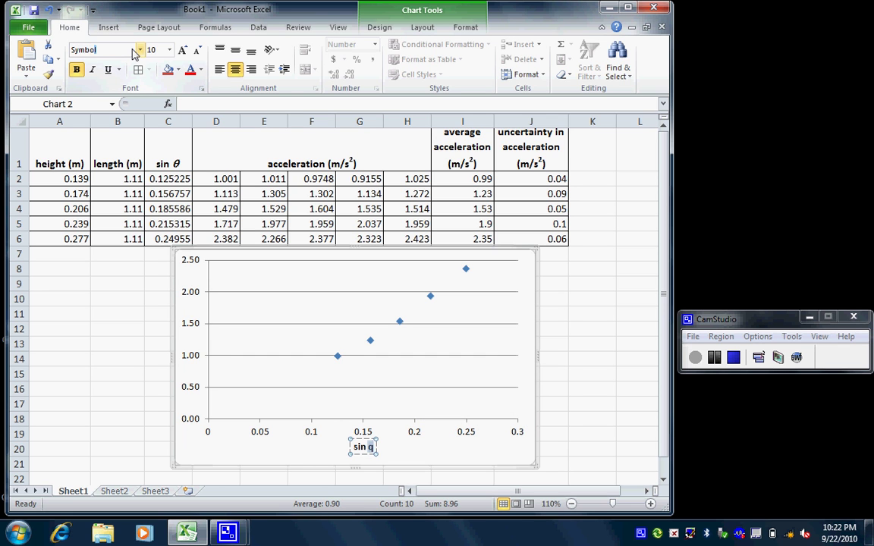
key(Return)
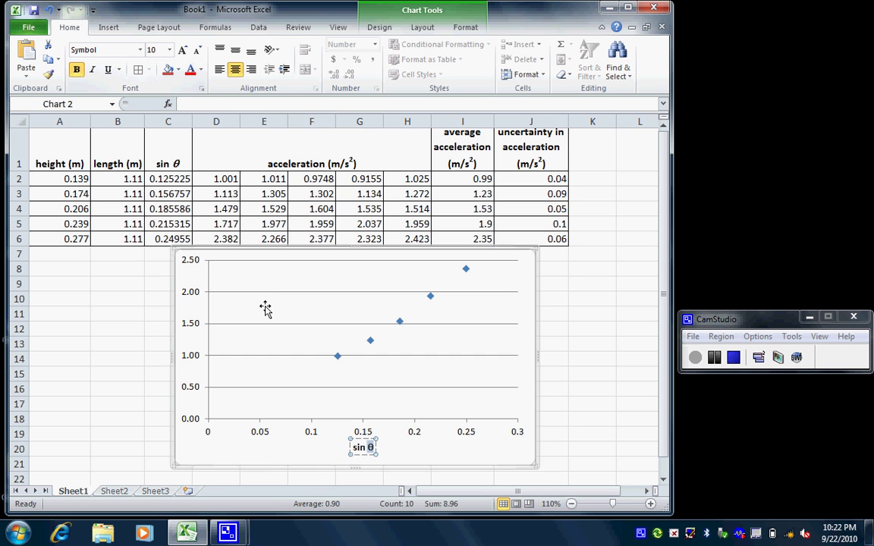
click(92, 70)
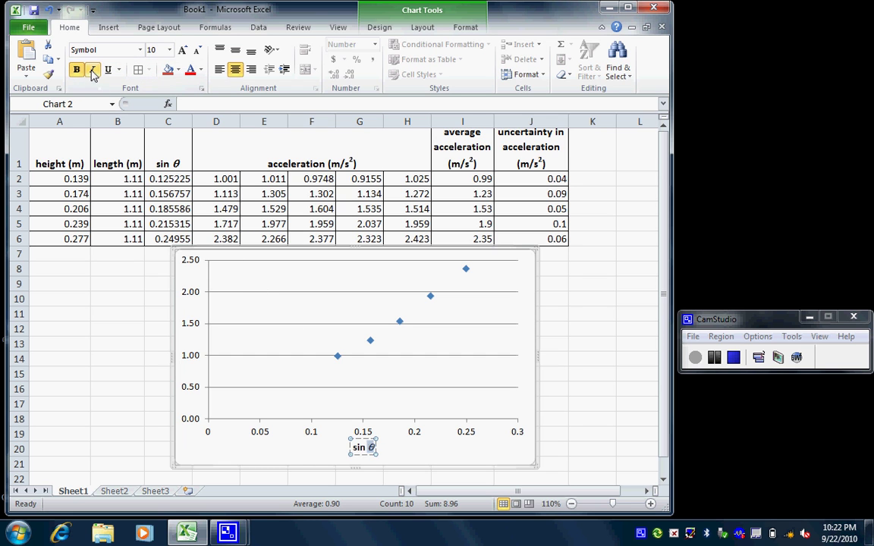
Add a rotated vertical axis title reading 'acceleration (m/s2)'.
click(421, 28)
click(215, 69)
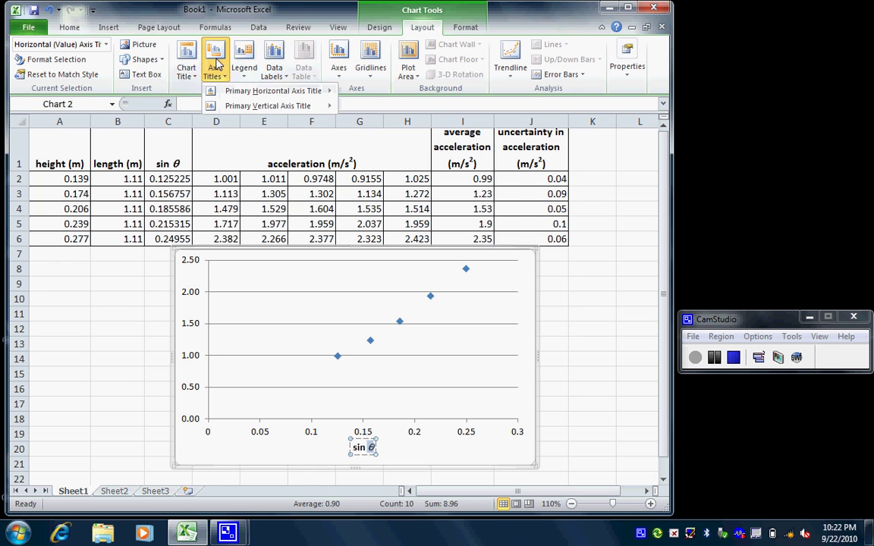
mouse_move(228, 108)
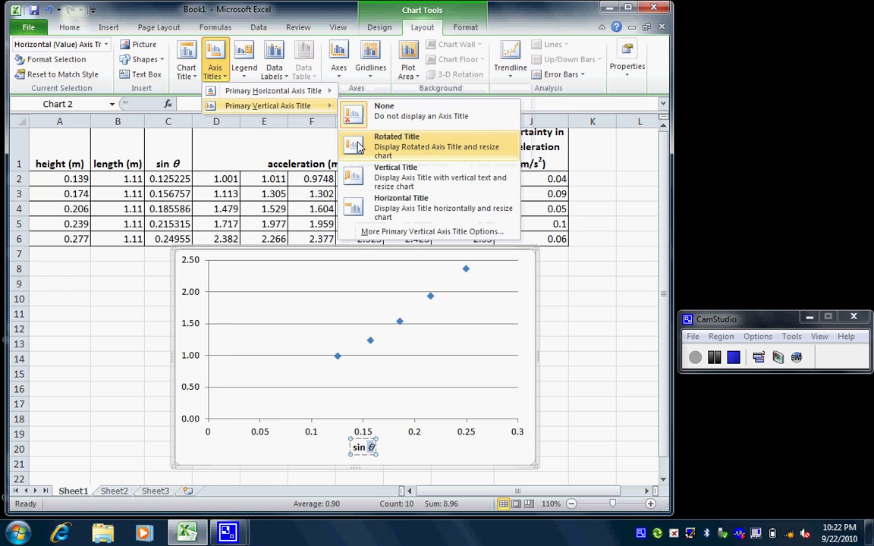
click(357, 141)
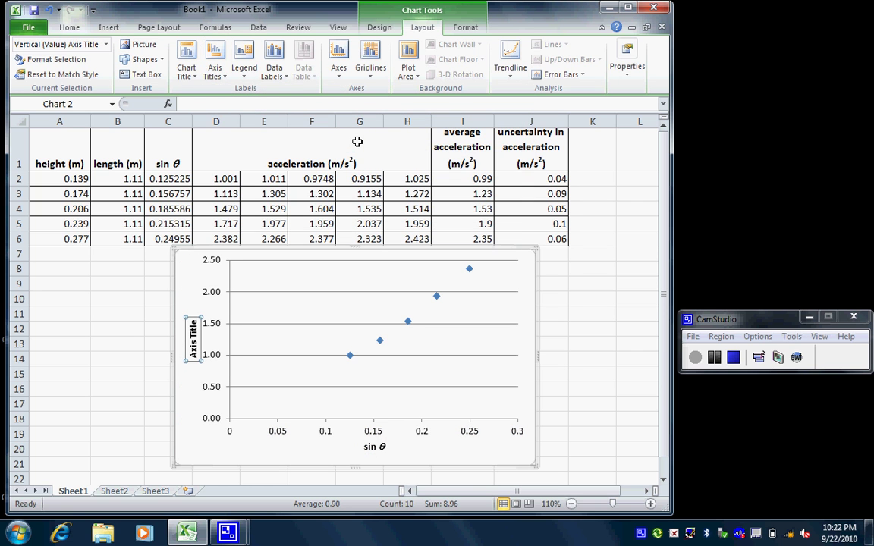
text(acceleration (m/s2)
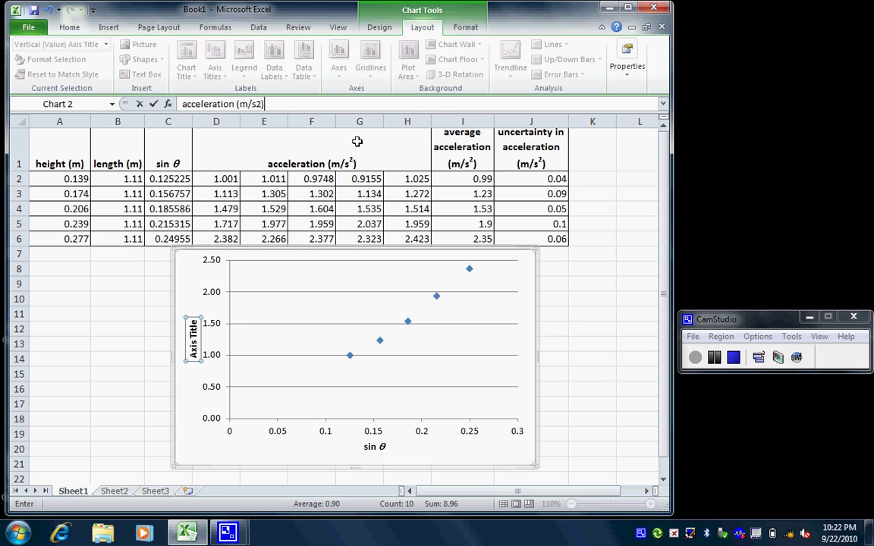
key(Return)
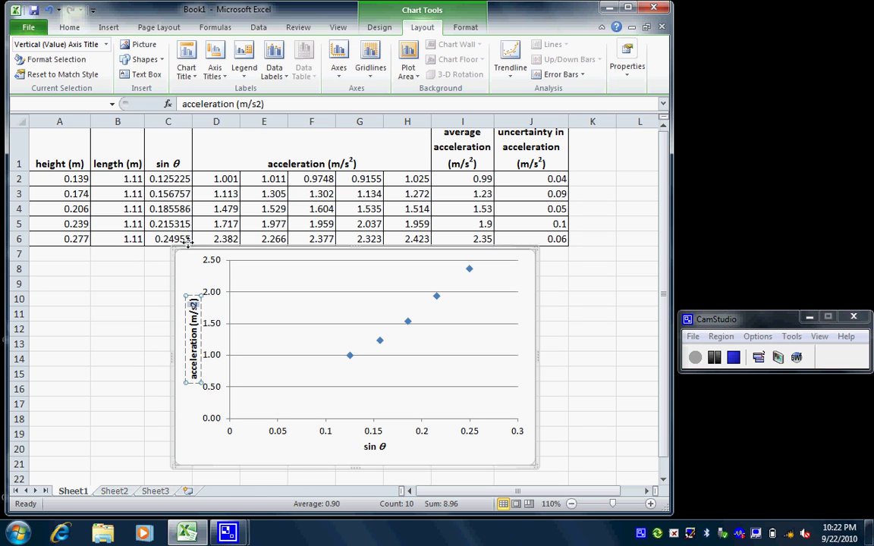
Make the 2 in m/s2 a superscript using the Font dialog.
click(68, 28)
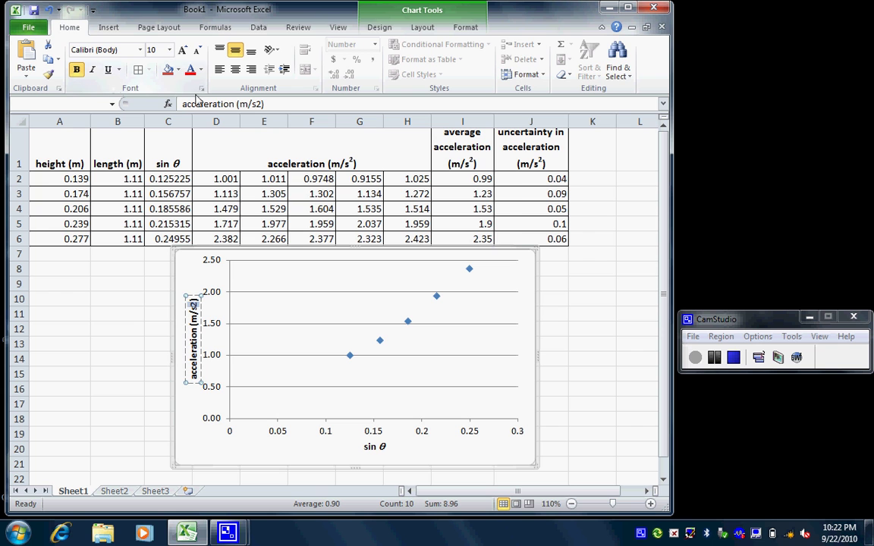
click(201, 90)
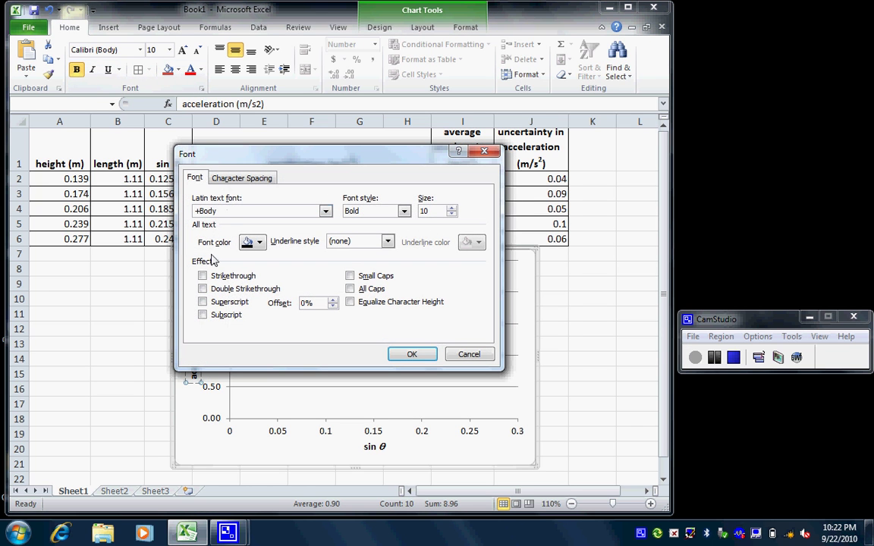
click(203, 302)
click(411, 355)
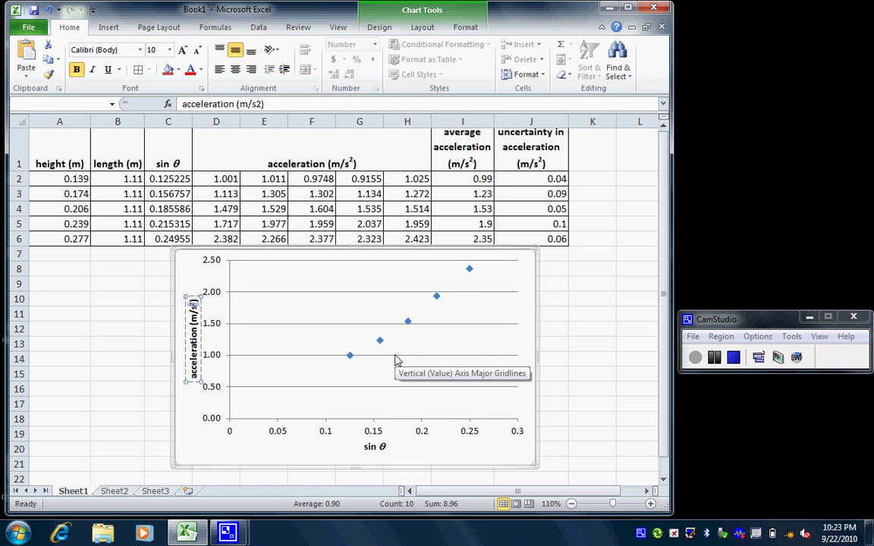
click(332, 446)
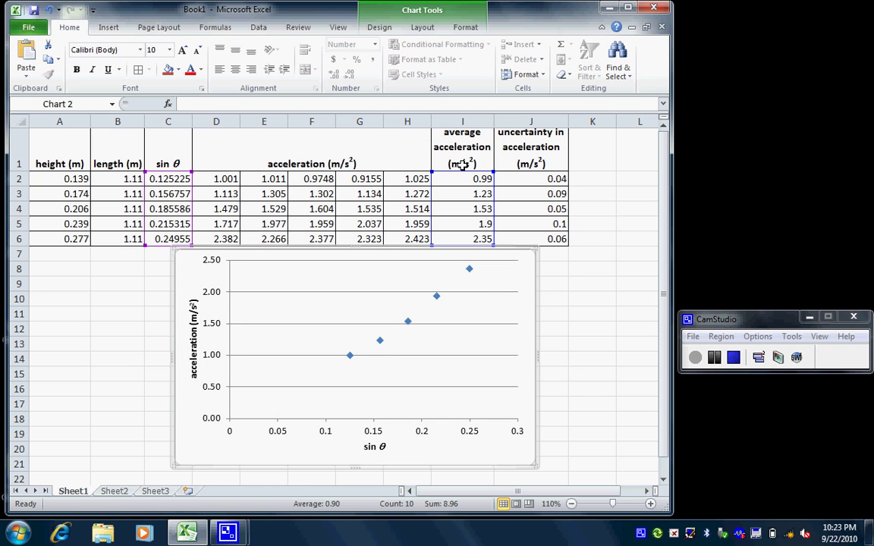
Open More Error Bar Options and choose a Custom error amount.
click(422, 27)
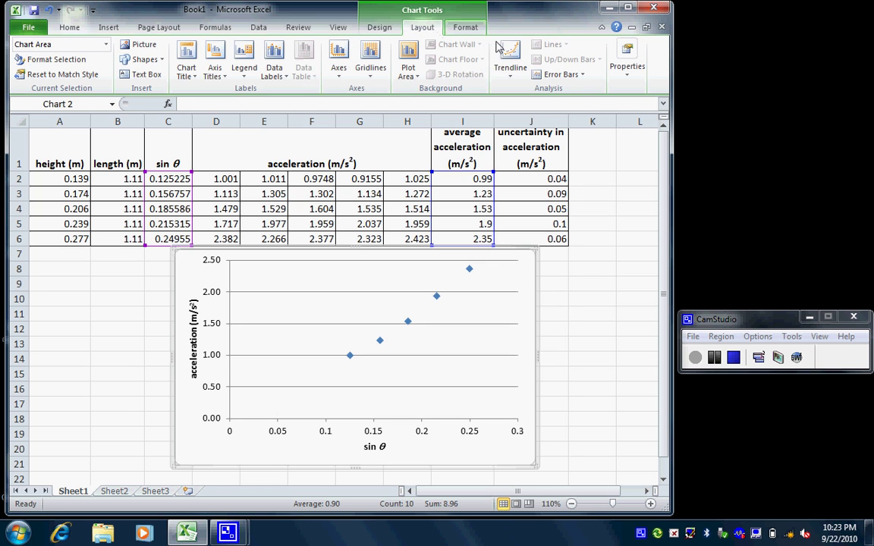
click(541, 76)
click(562, 218)
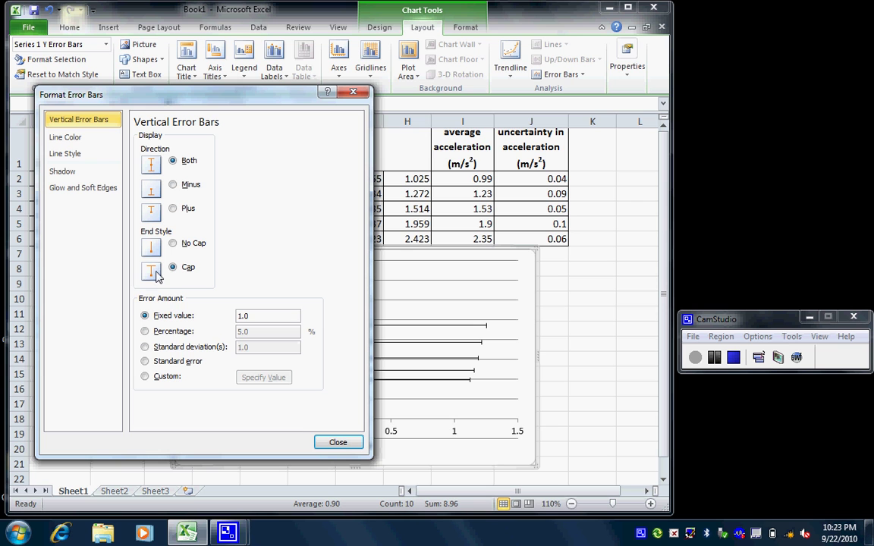
click(145, 378)
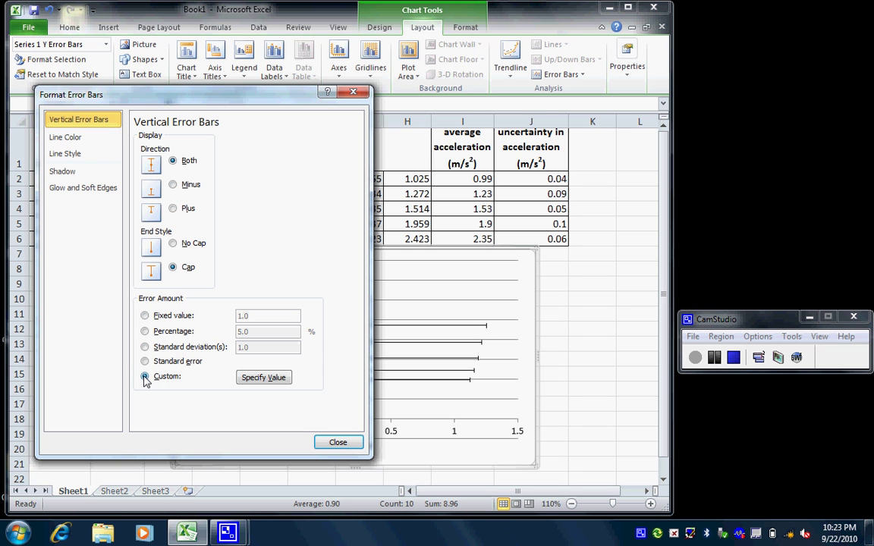
click(263, 378)
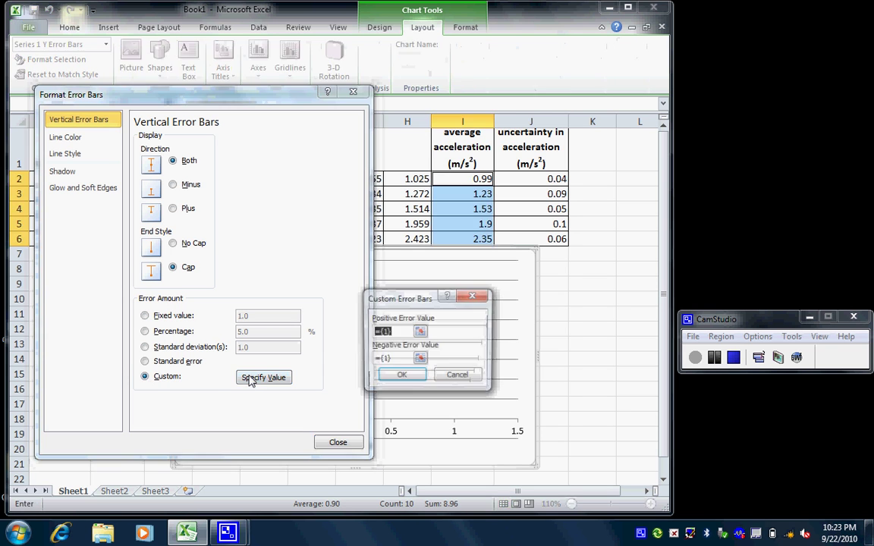
Set both positive and negative custom error values to J2:J6 and apply.
click(421, 333)
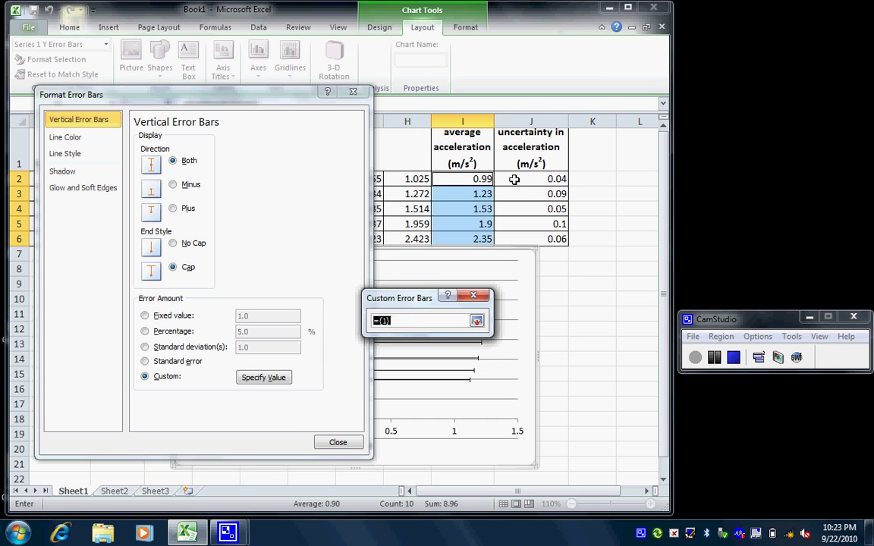
drag(509, 179, 515, 234)
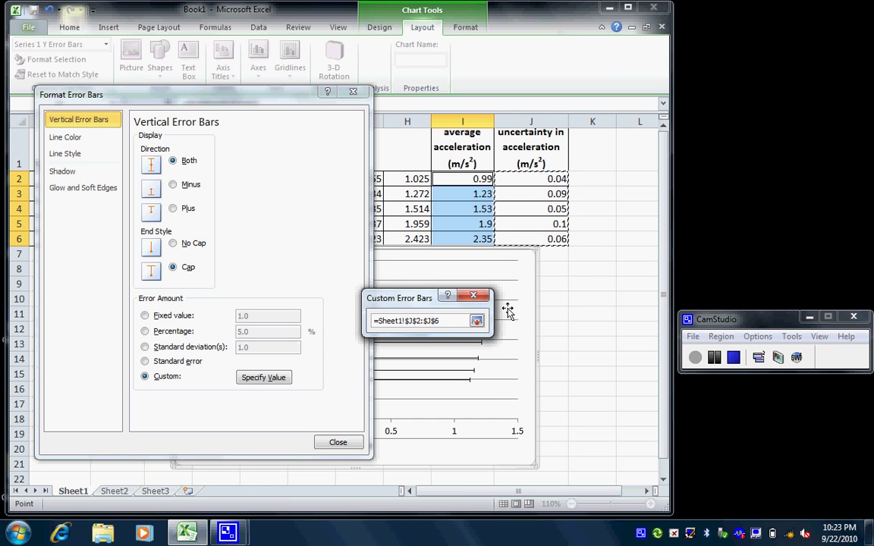
click(476, 321)
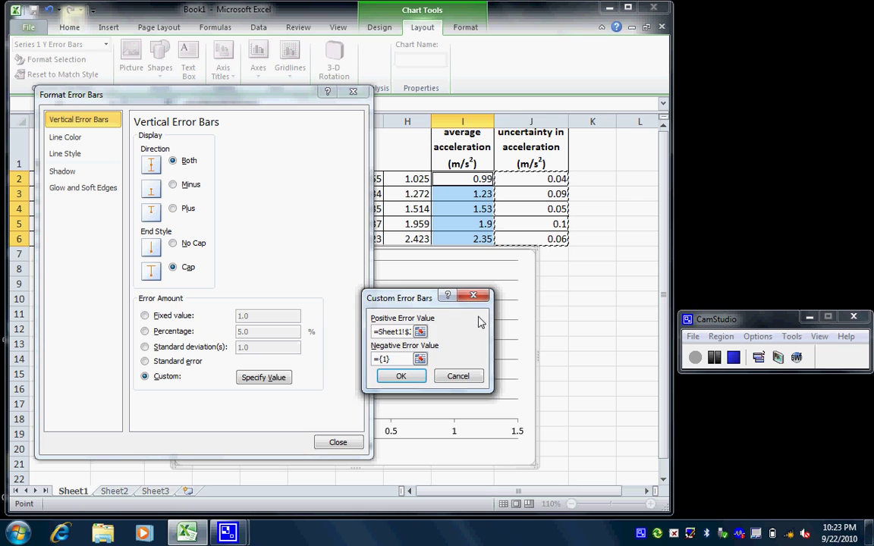
click(417, 362)
drag(516, 183, 519, 237)
click(477, 321)
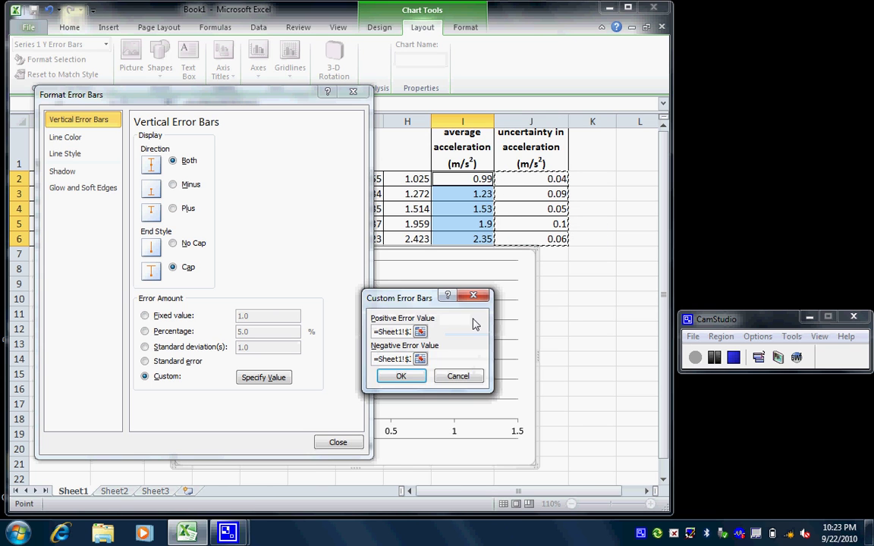
click(401, 376)
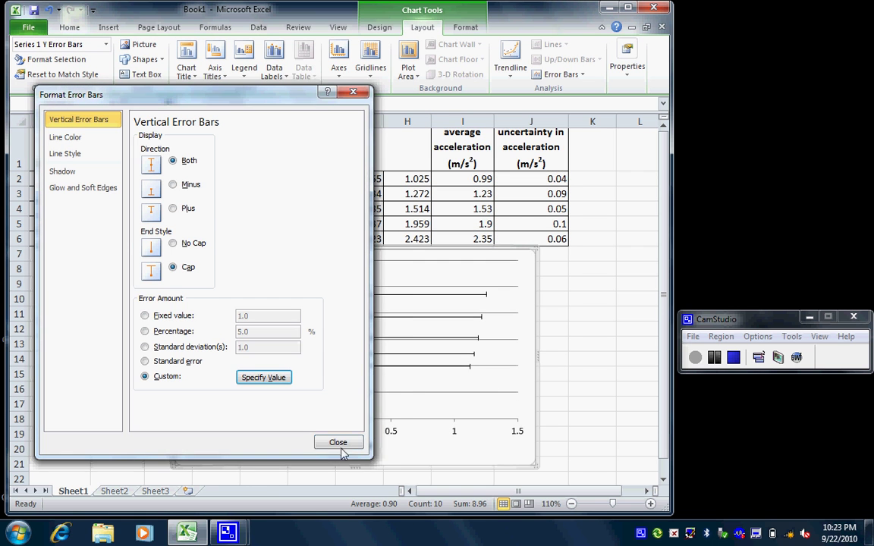
Close the error bar settings and delete the horizontal X error bars.
click(338, 443)
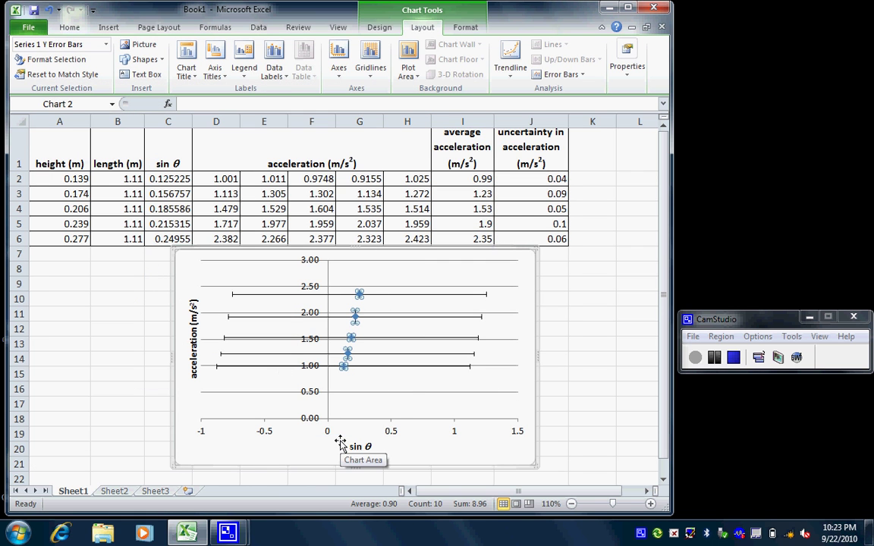
click(460, 382)
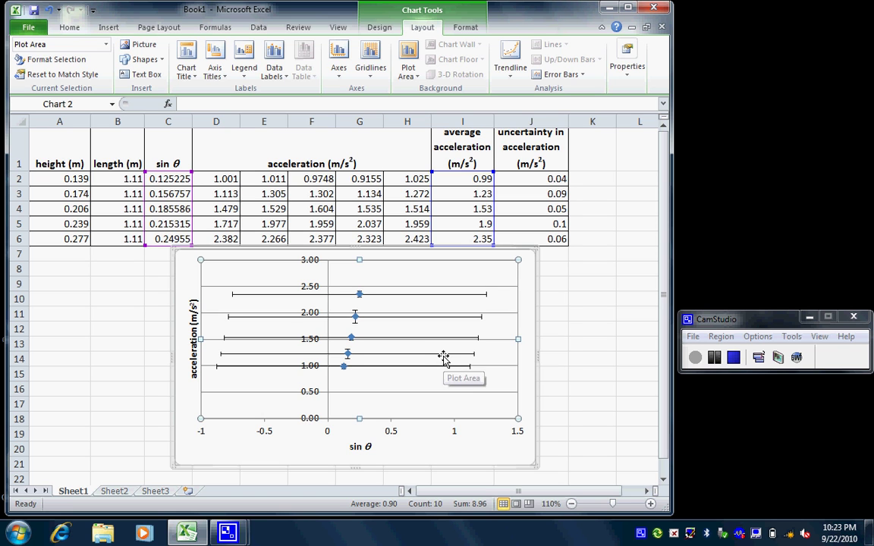
click(445, 354)
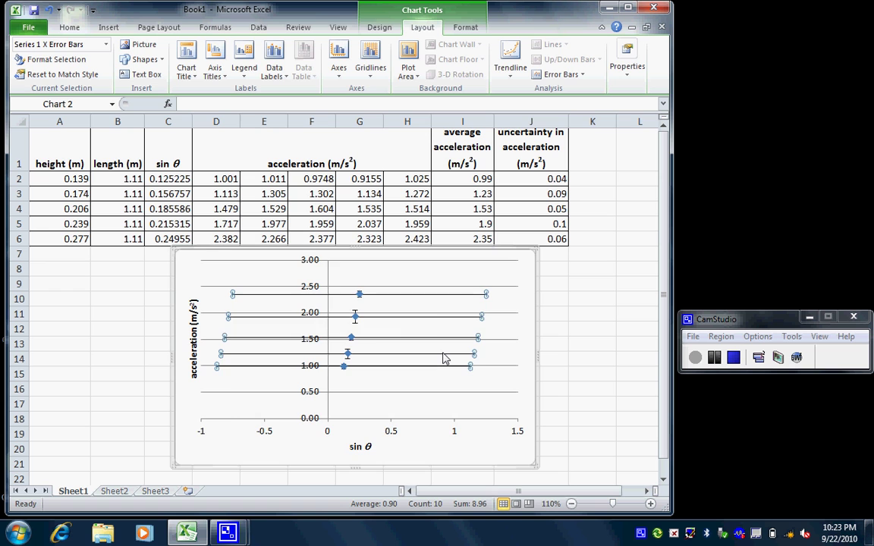
key(Delete)
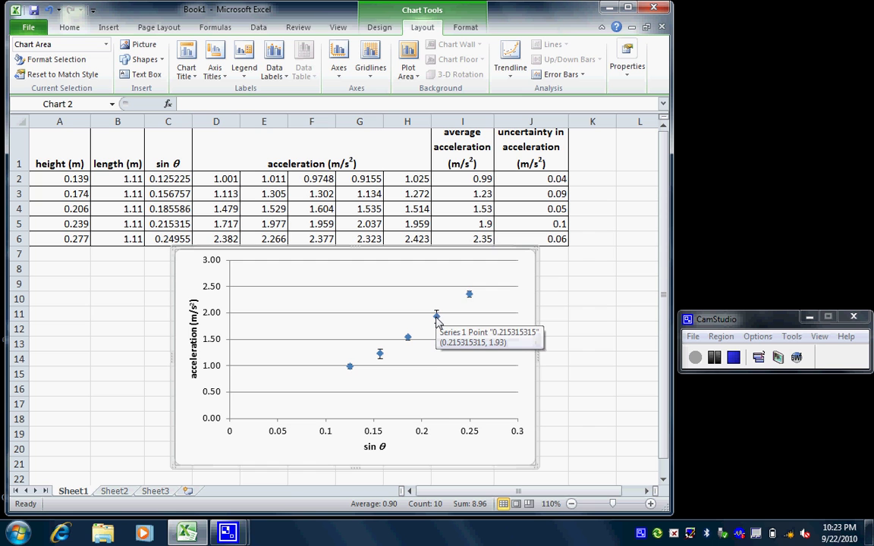
Change the series markers to built-in circles of size 2.
right_click(437, 318)
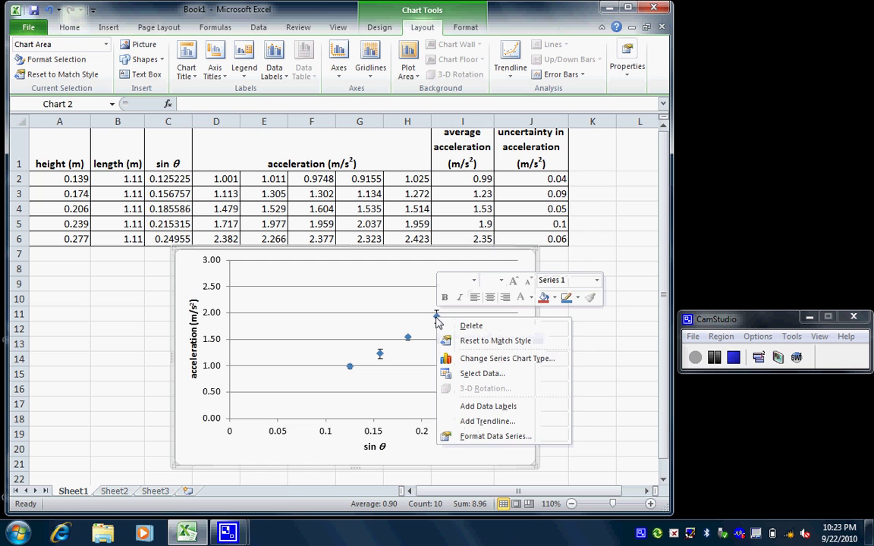
click(485, 438)
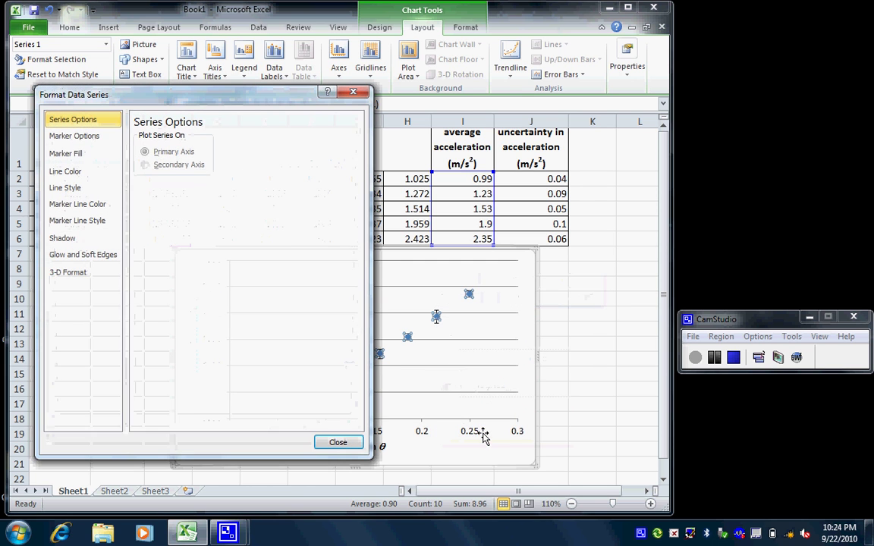
click(91, 137)
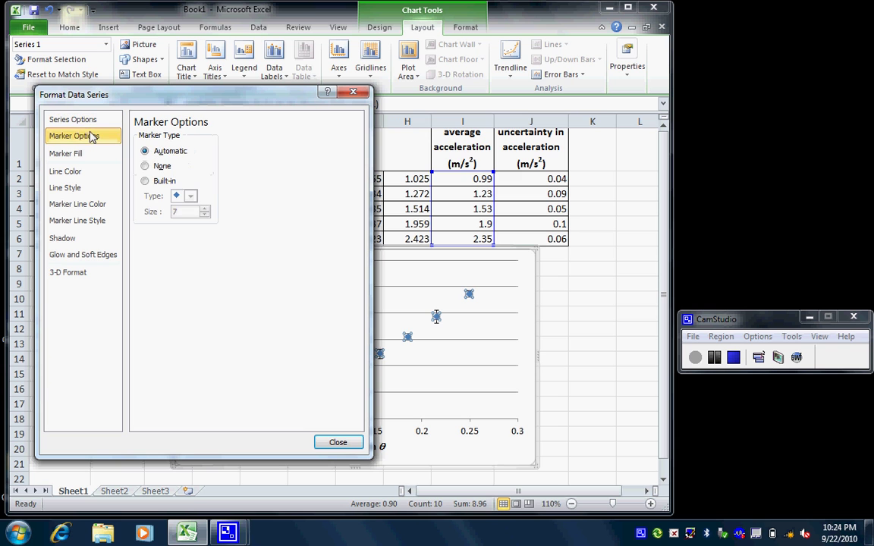
click(145, 182)
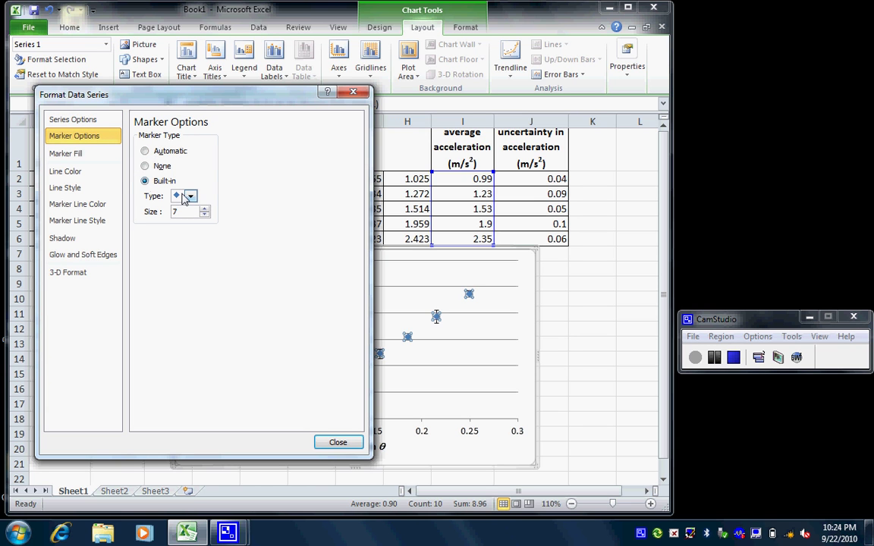
click(191, 196)
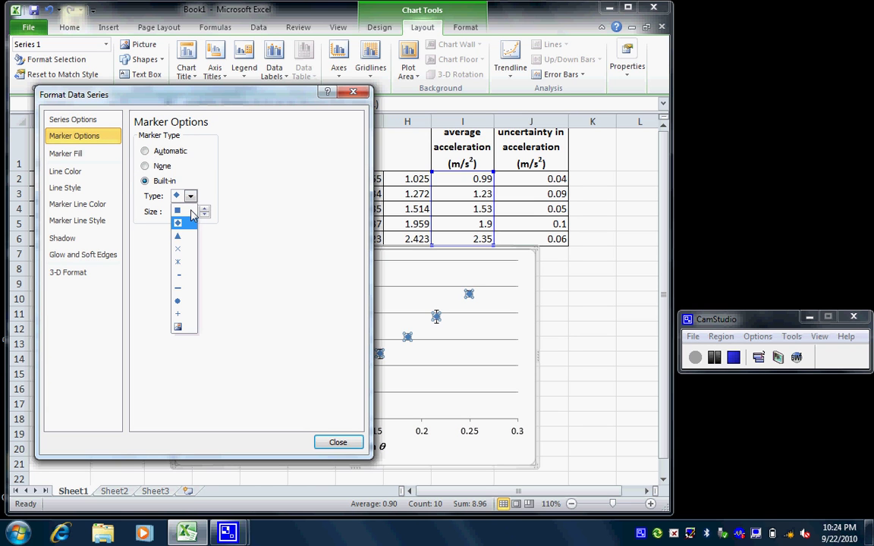
click(182, 276)
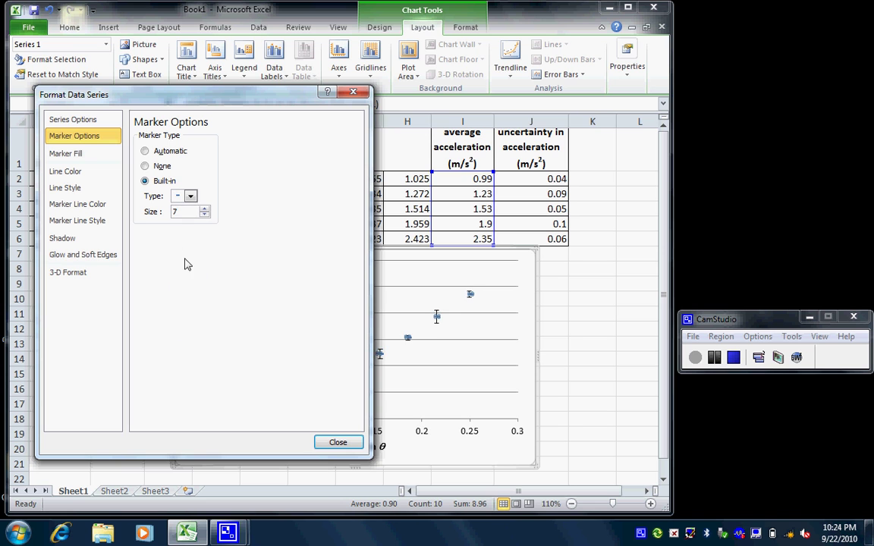
click(190, 195)
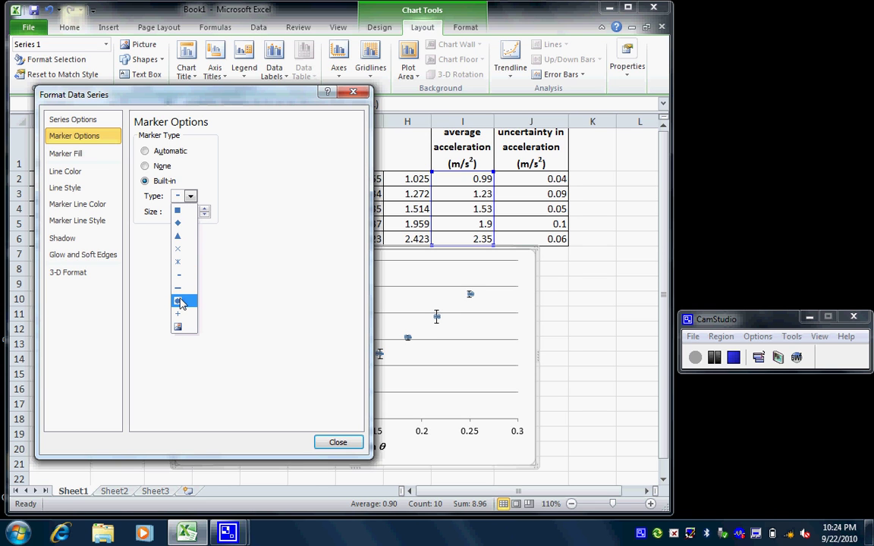
click(179, 302)
click(205, 215)
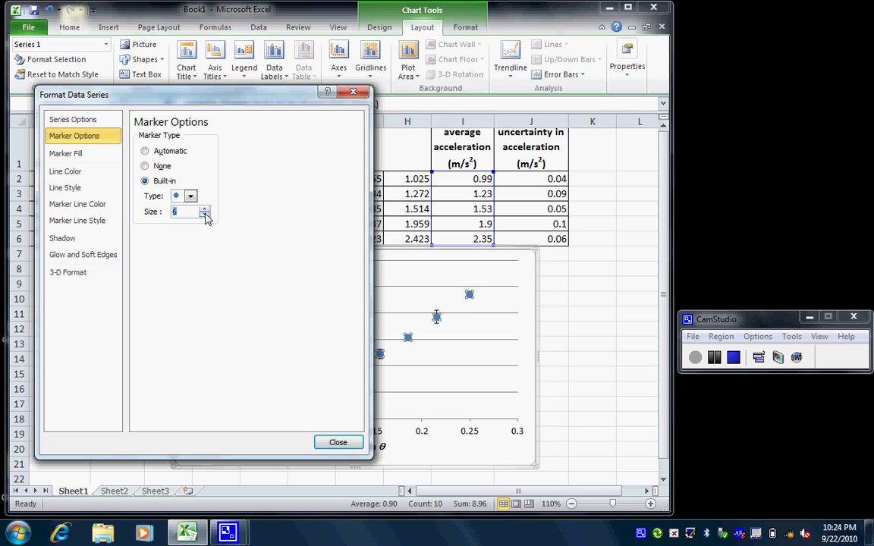
click(204, 215)
click(205, 215)
click(205, 215)
click(205, 216)
Give the markers a solid black fill and close Format Data Series.
click(86, 156)
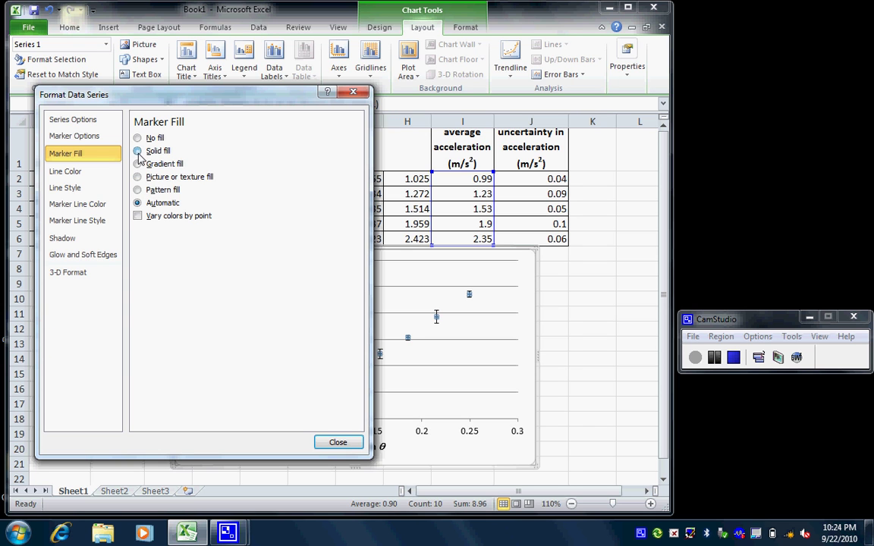
click(138, 151)
click(191, 245)
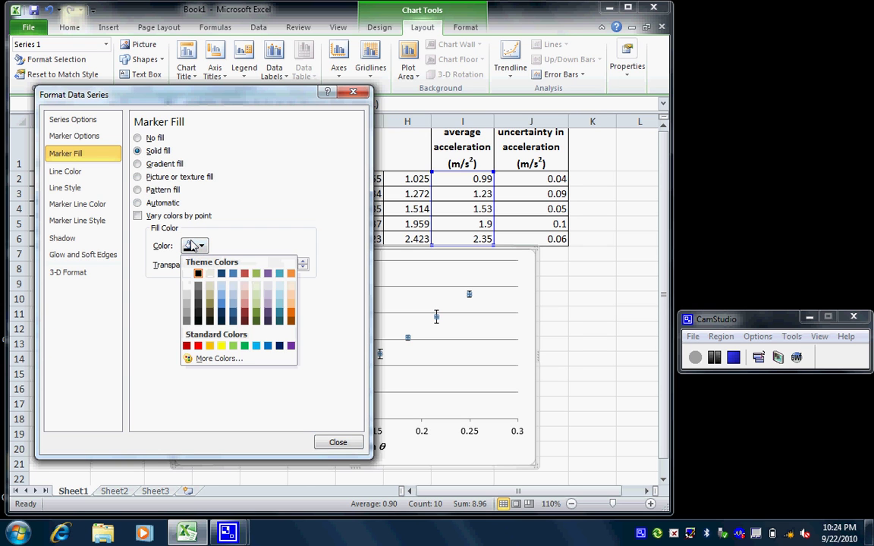
click(197, 274)
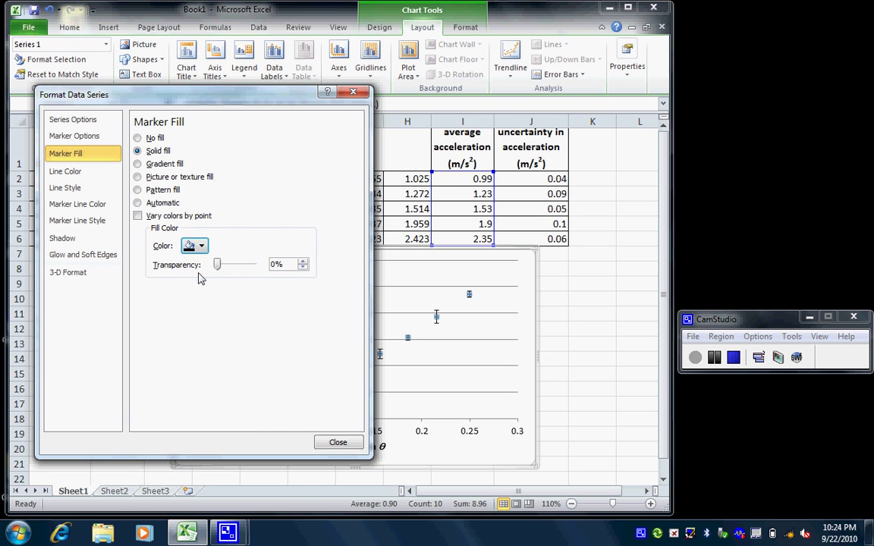
click(332, 444)
click(361, 405)
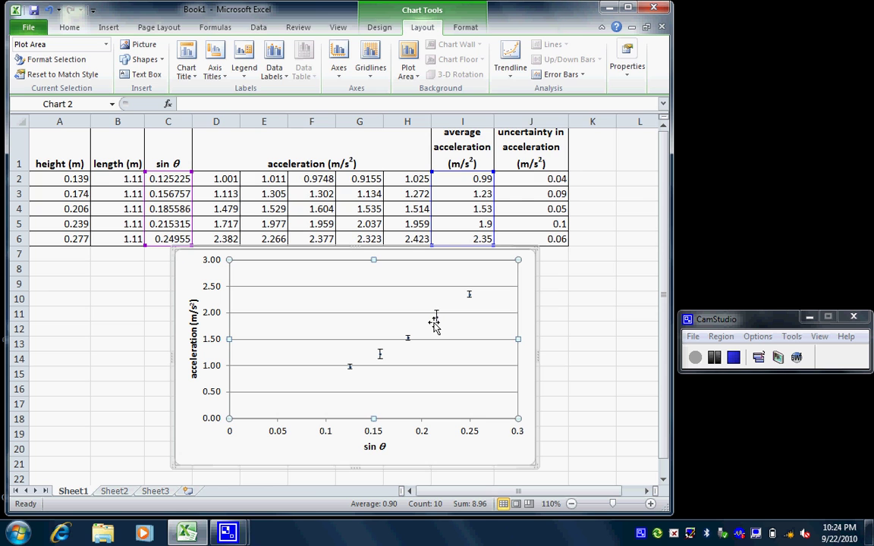
Add a linear trendline with its equation displayed, and move the label up-left.
click(509, 72)
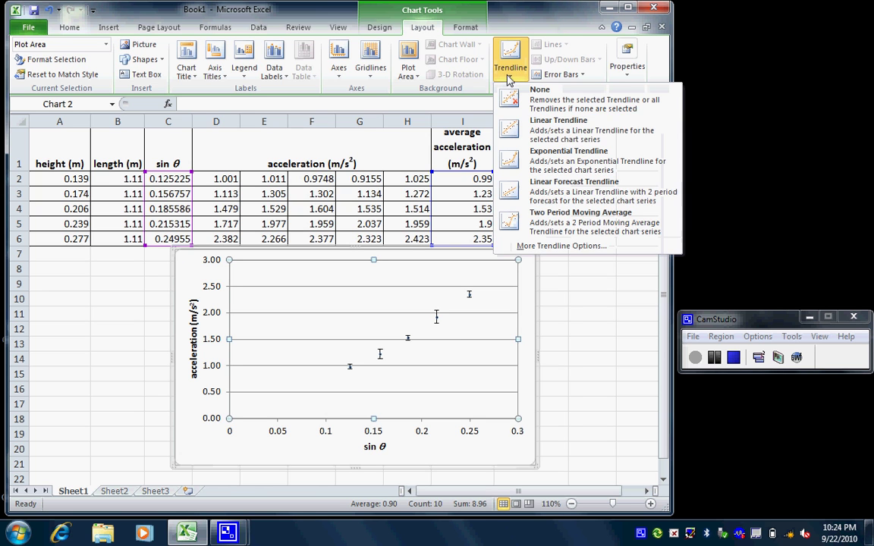
click(546, 246)
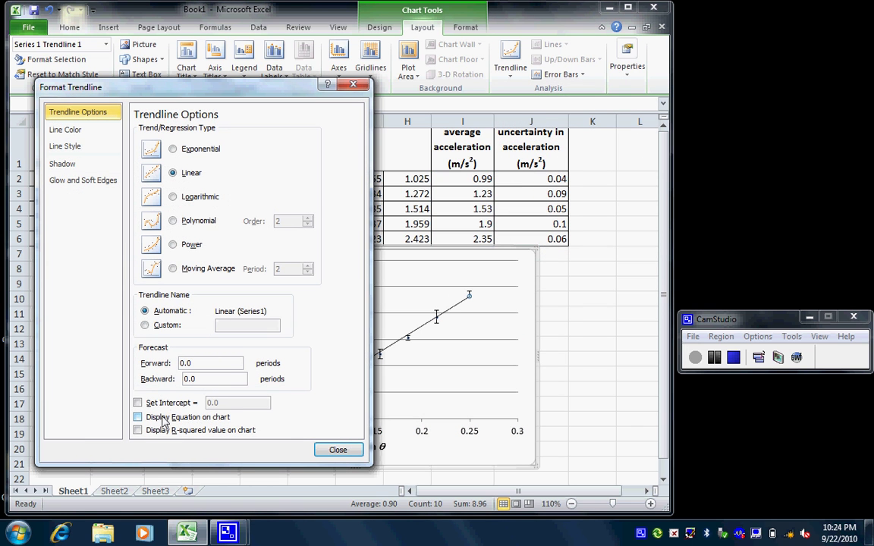
click(137, 416)
click(331, 450)
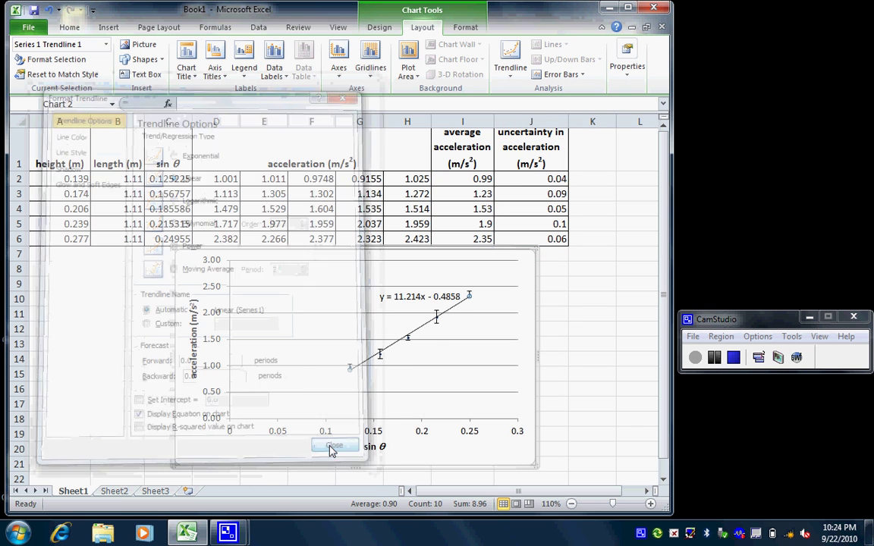
drag(402, 291, 275, 274)
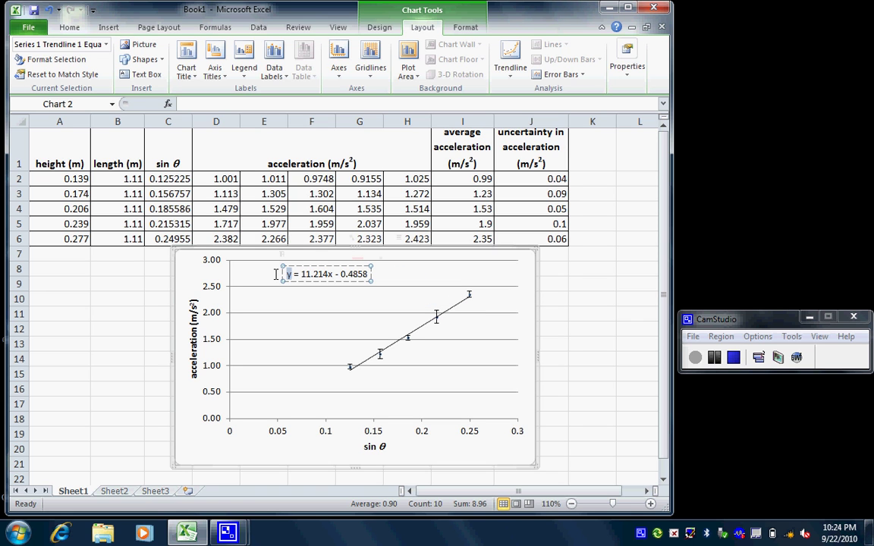
Edit the label to 'a = 11.214 sin θ - 0.4858' with italic a and Symbol-font italic θ.
text(a)
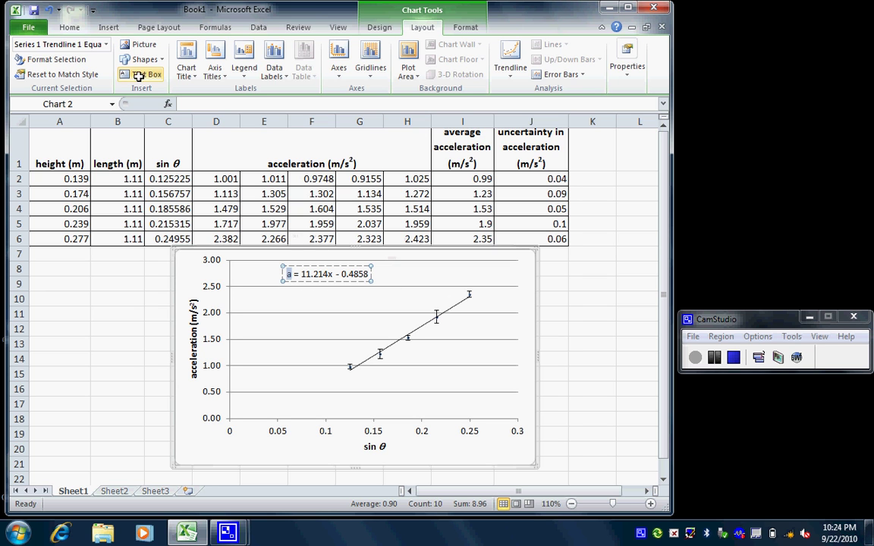
click(76, 29)
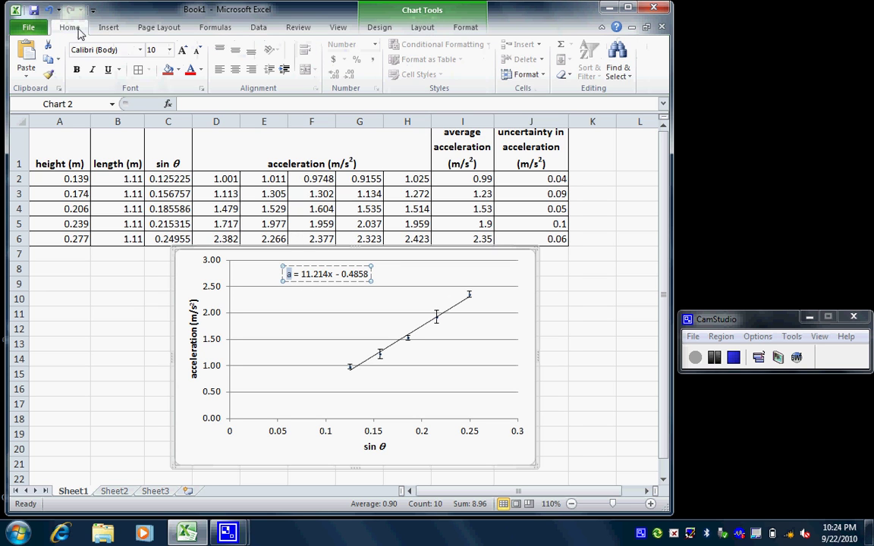
click(92, 70)
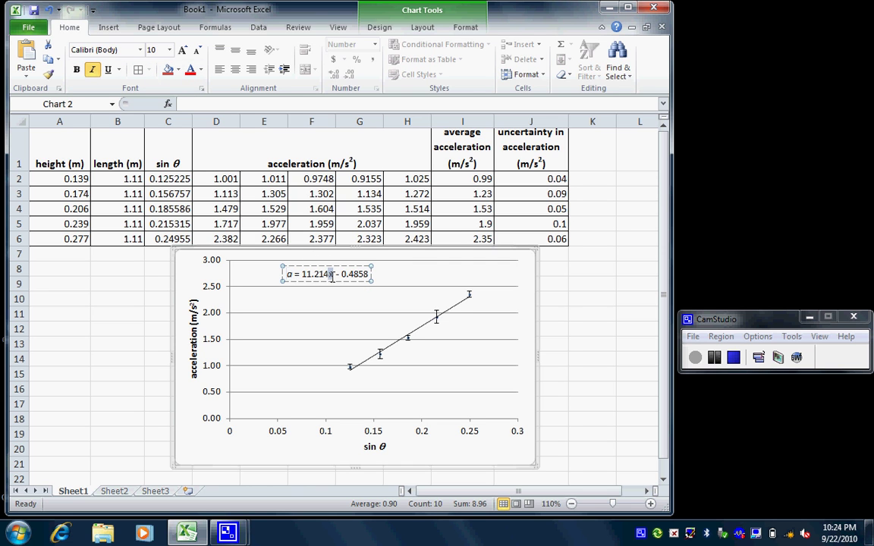
drag(328, 275, 331, 277)
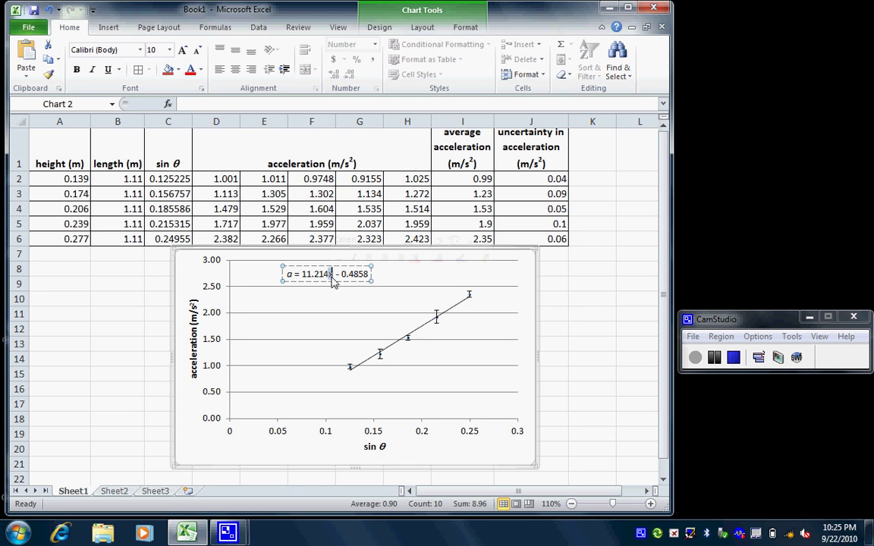
text(sin)
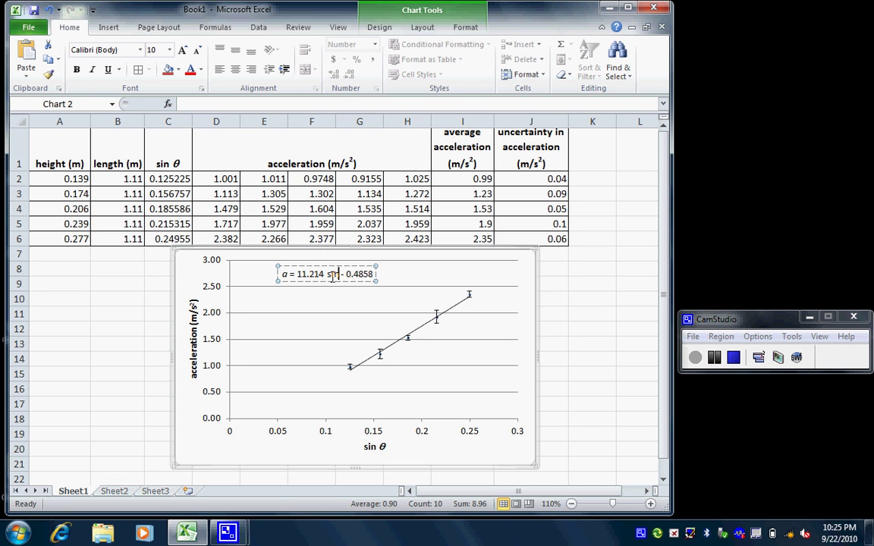
text( q)
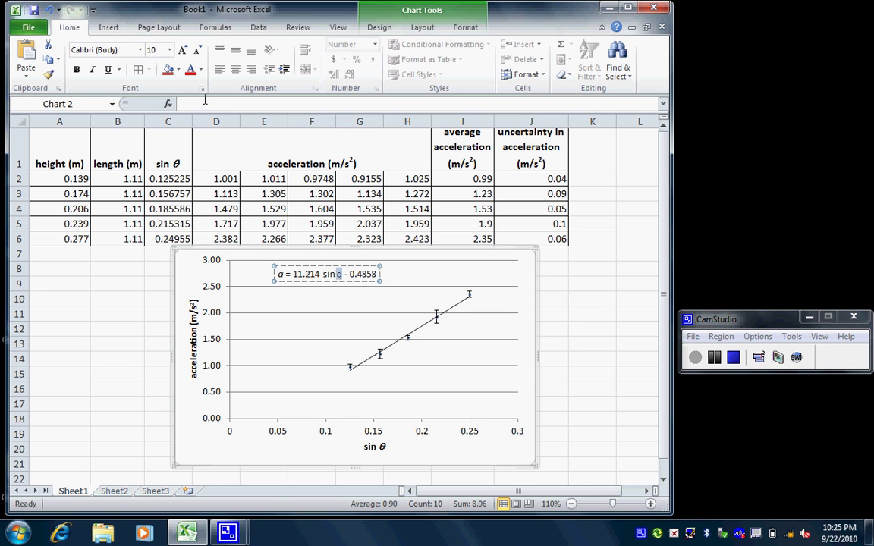
click(94, 50)
mouse_move(72, 50)
mouse_down()
mouse_move(93, 50)
mouse_move(60, 55)
mouse_up()
text(Symbol)
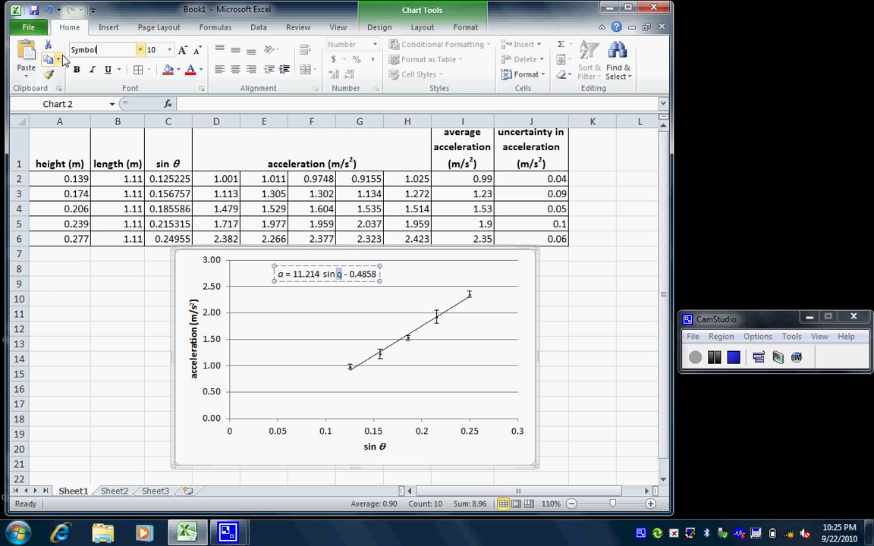
click(92, 69)
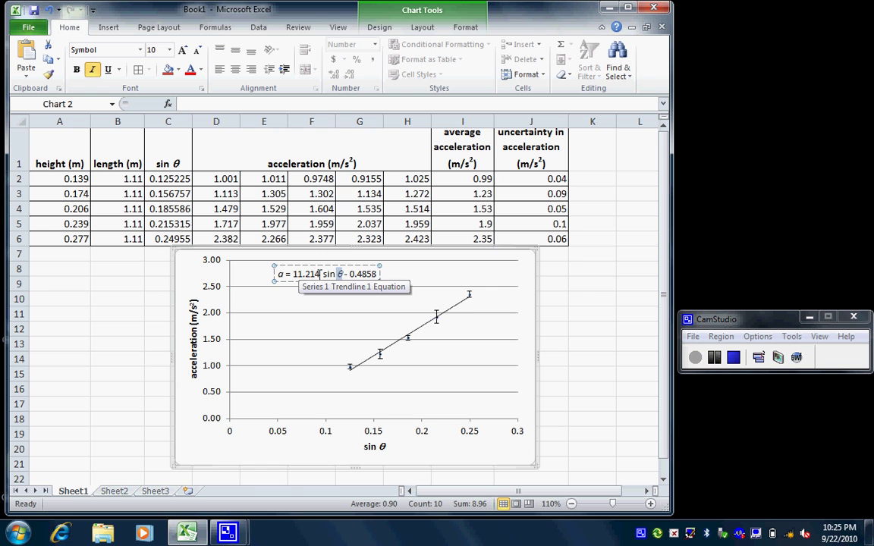
Move the chart right and down, then select B9:C10 for the regression output.
drag(321, 274, 298, 270)
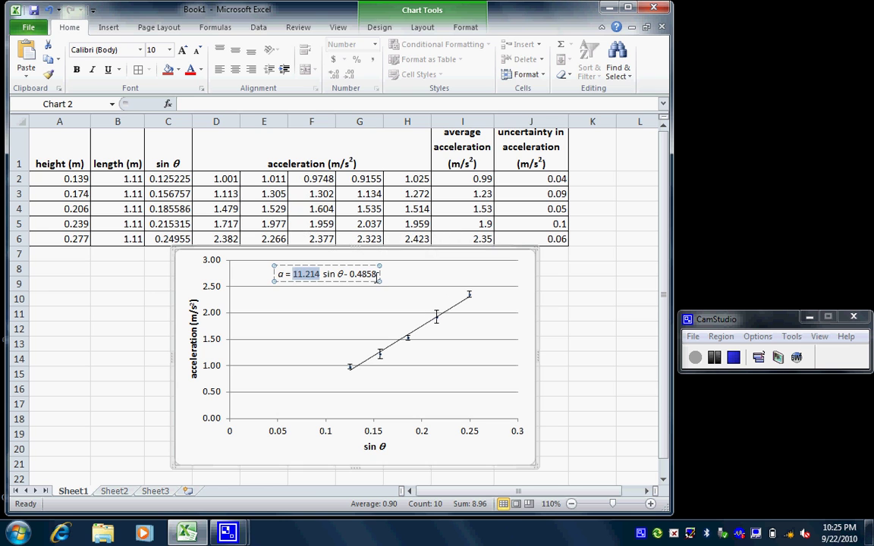
drag(376, 275, 349, 274)
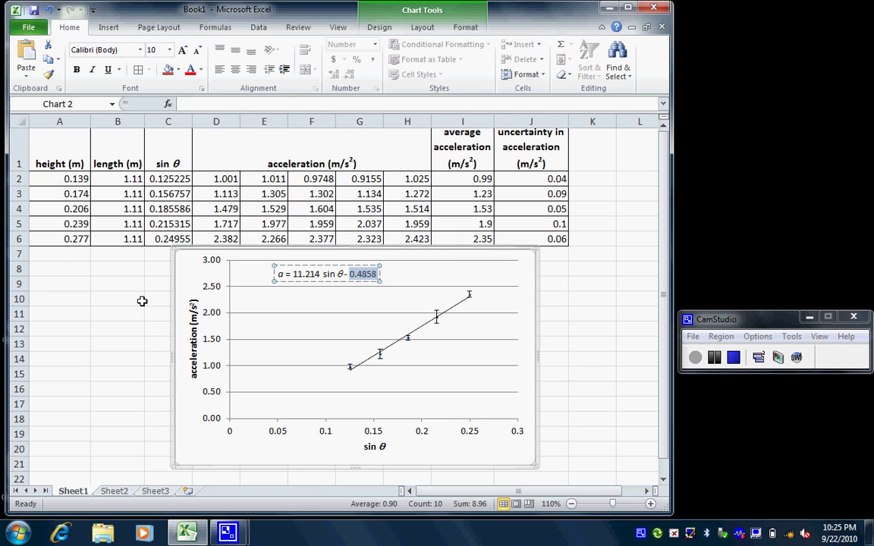
drag(279, 257, 387, 257)
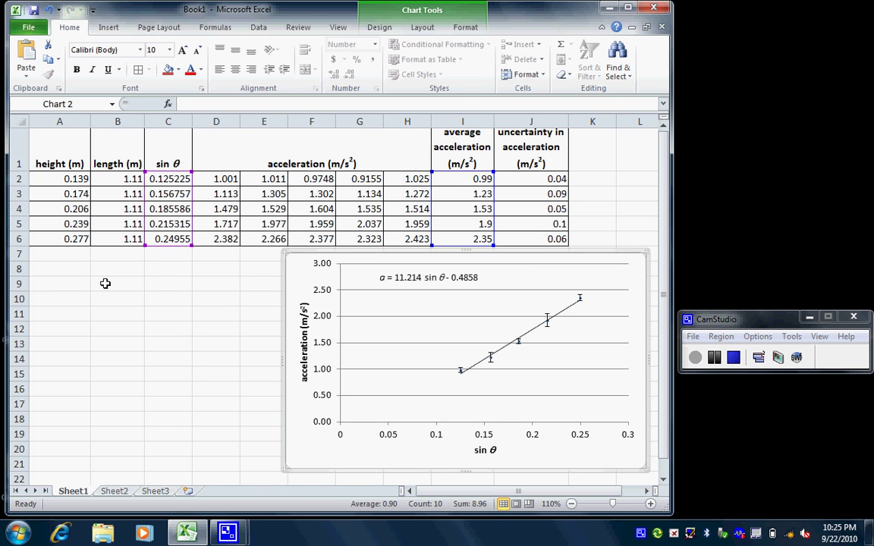
drag(106, 283, 164, 296)
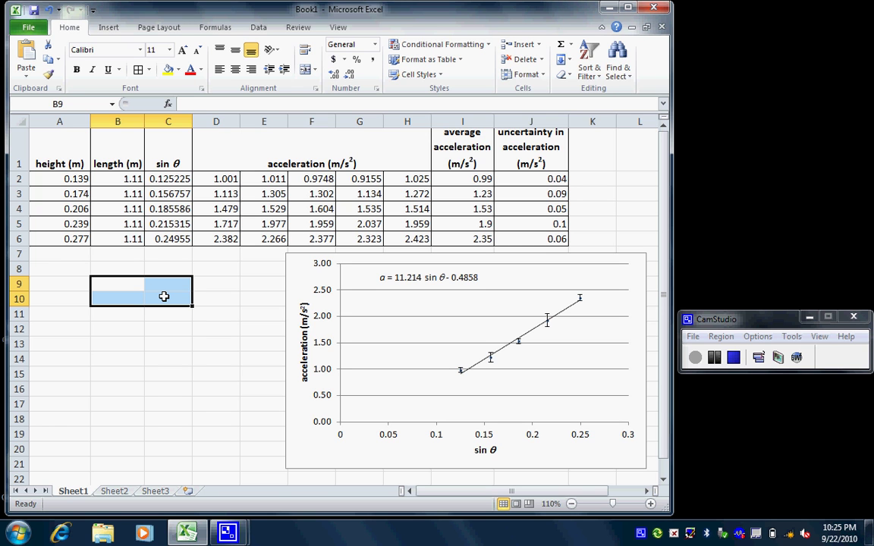
Enter =LINEST(I2:I6,C2:C6,TRUE,1) as an array formula across B9:C10.
text(=)
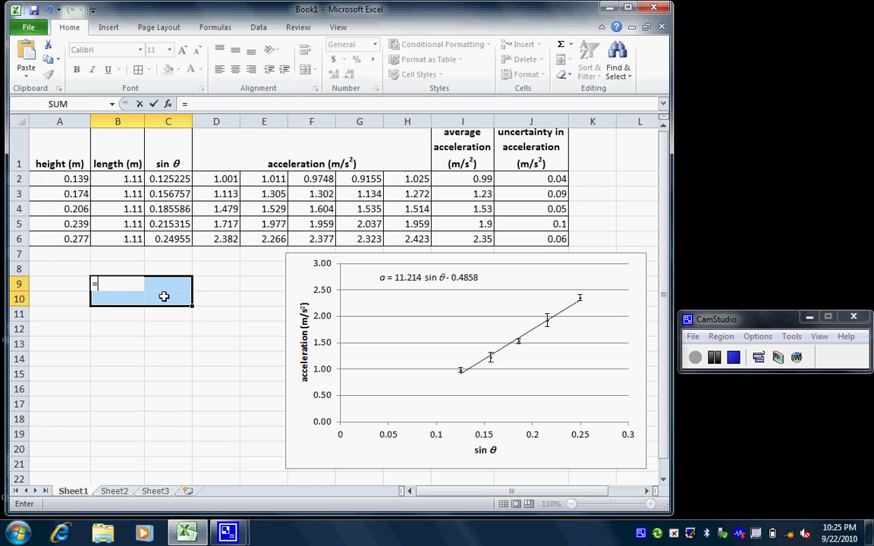
text(LINES)
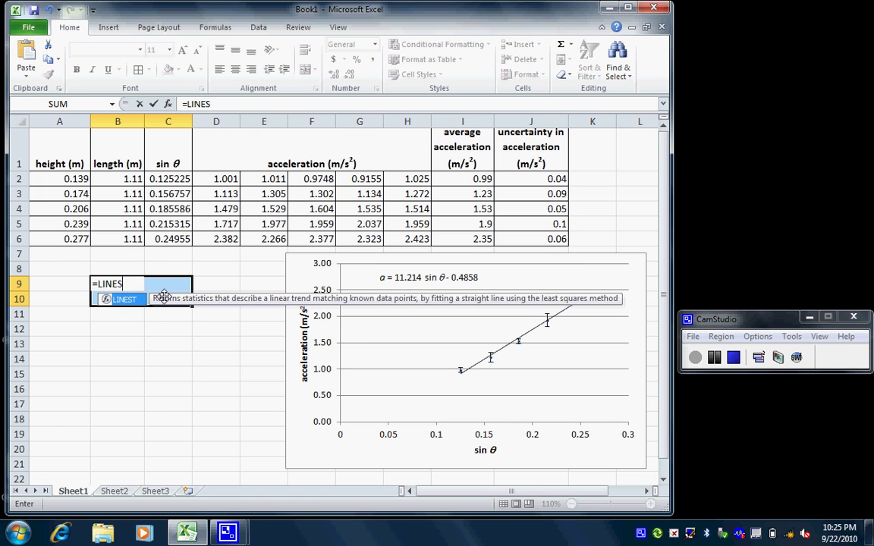
text(T()
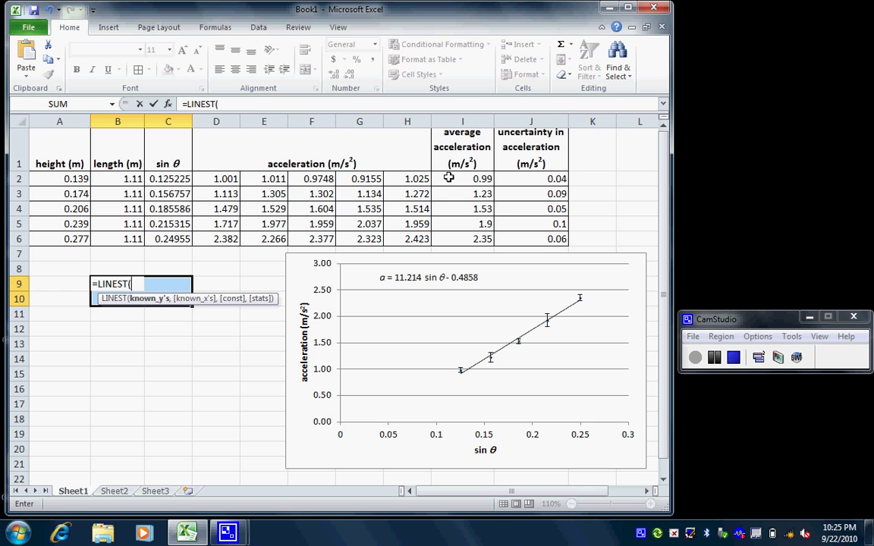
drag(448, 178, 448, 238)
text(,)
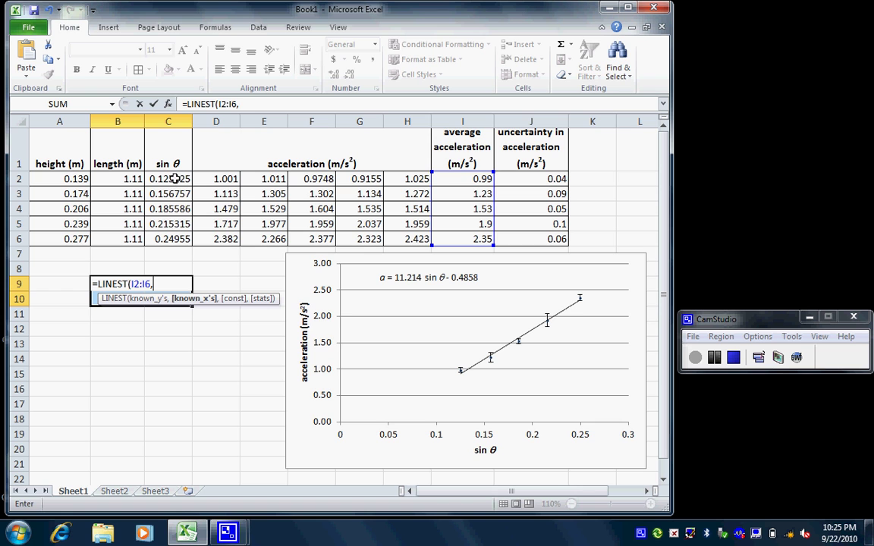
drag(165, 178, 175, 239)
text(,)
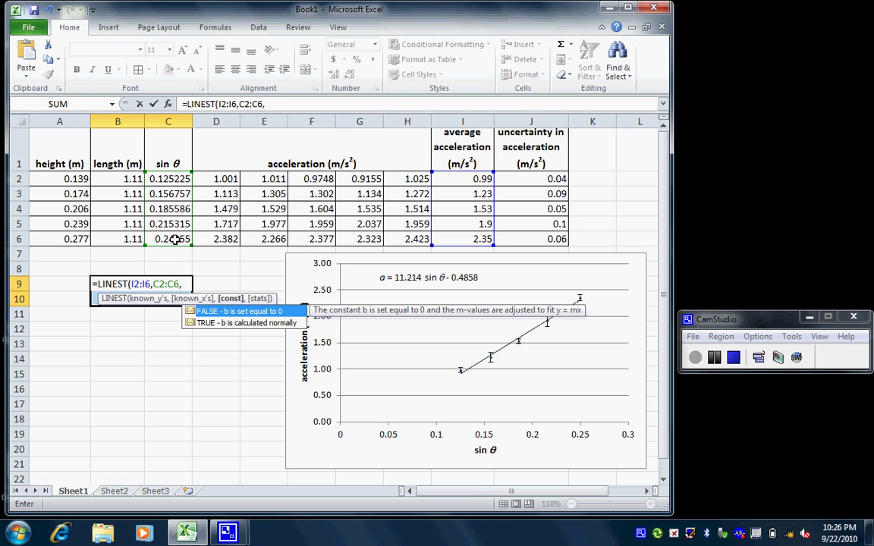
text(true,1)
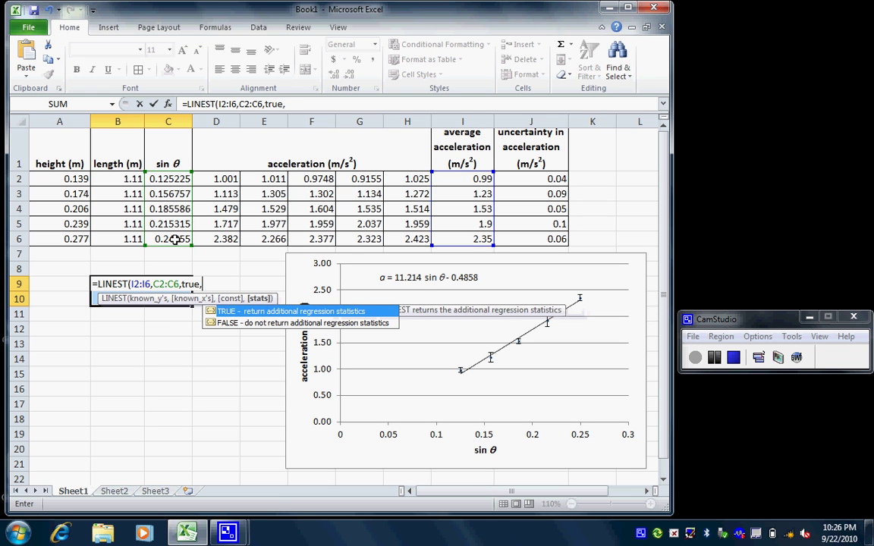
text())
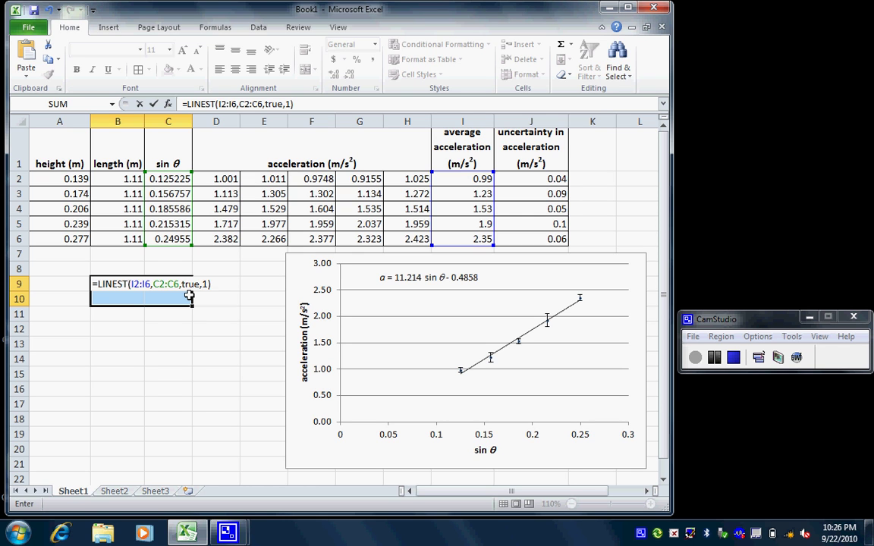
key(ctrl+shift+Return)
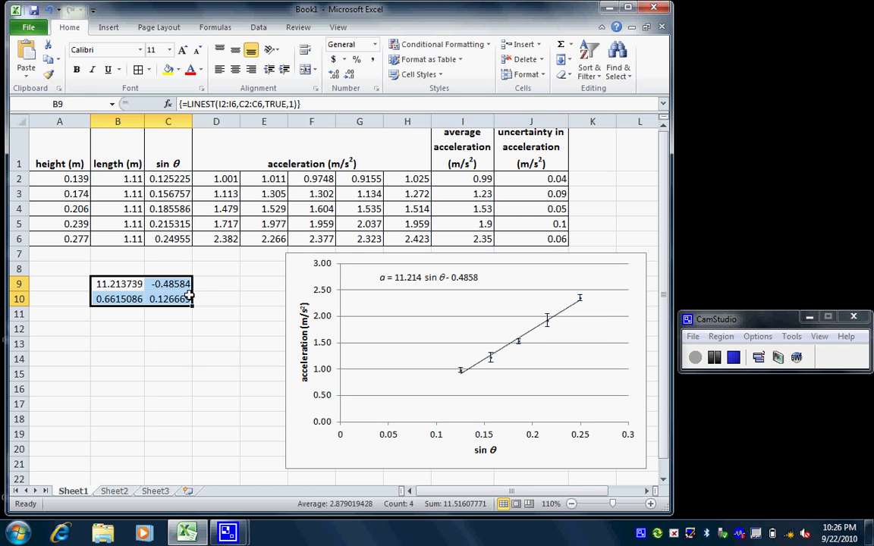
Enter 'slope' in A9 and 'unc. In slope' in A10.
click(76, 285)
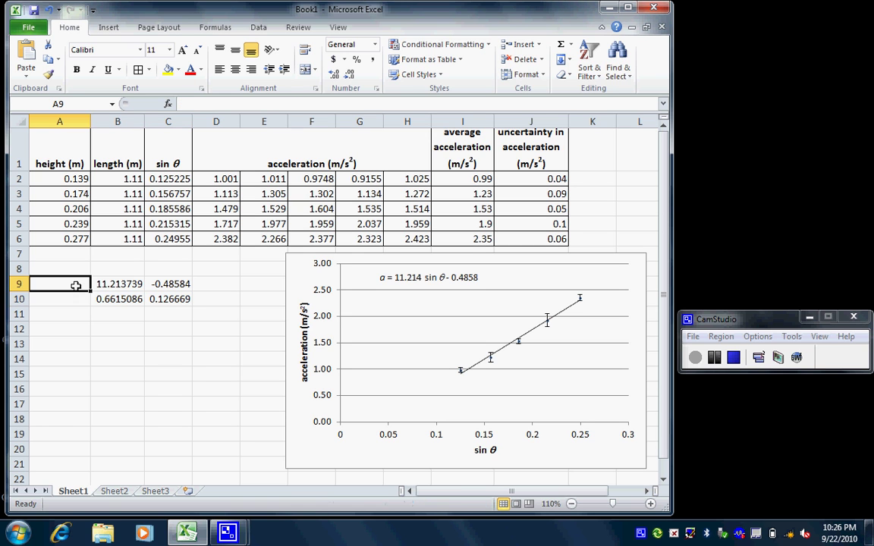
text(slope)
key(Return)
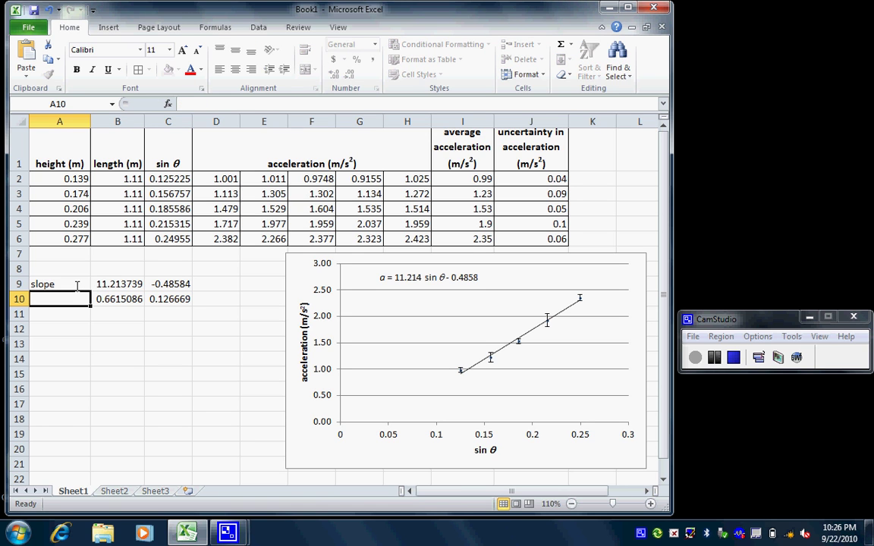
text(unc.)
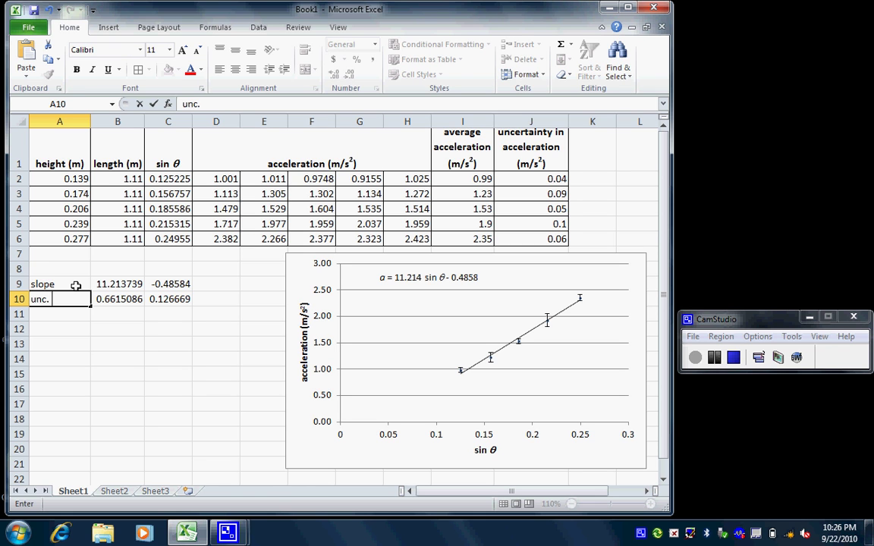
text( in slop)
key(BackSpace)
key(BackSpace)
text(ope)
Enter 'y-int' in D9 and 'unc. In int.' in D10.
click(216, 281)
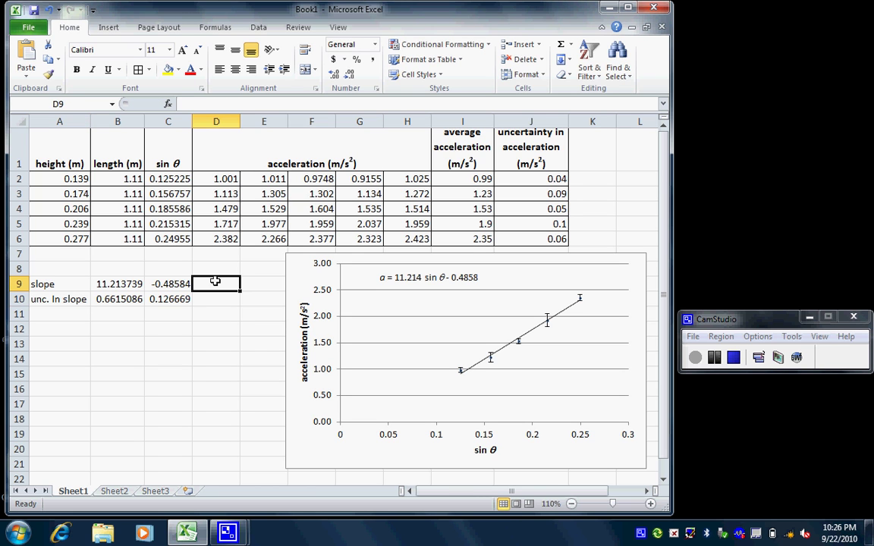
text(y-int)
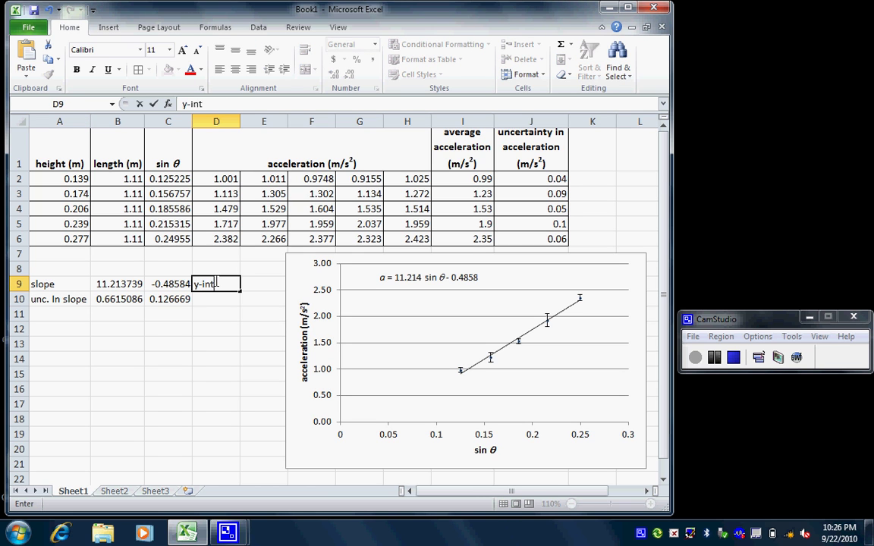
key(Return)
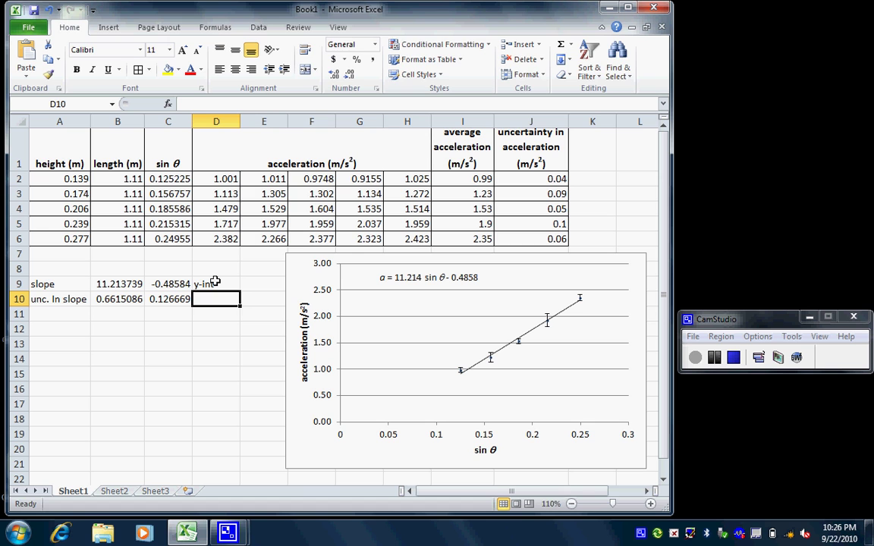
text(unc.)
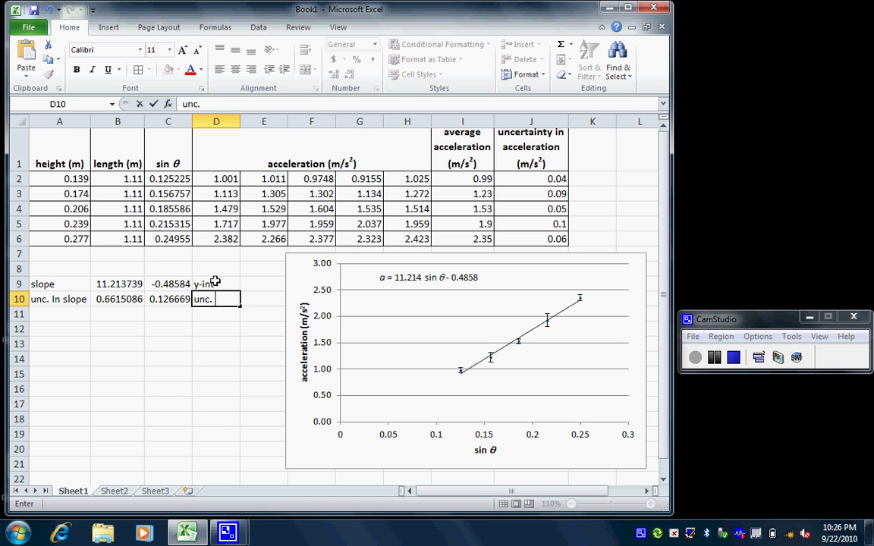
text( In  in)
key(BackSpace)
key(BackSpace)
key(BackSpace)
text(int.)
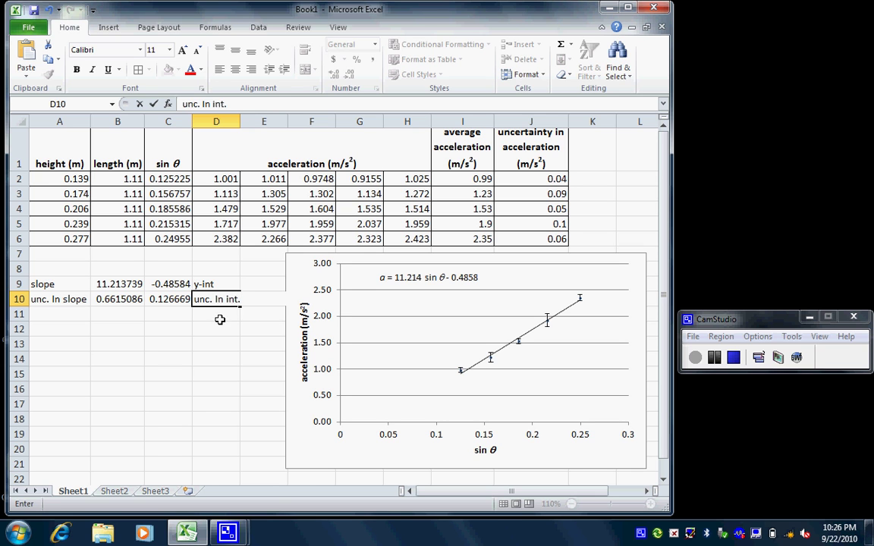
click(220, 315)
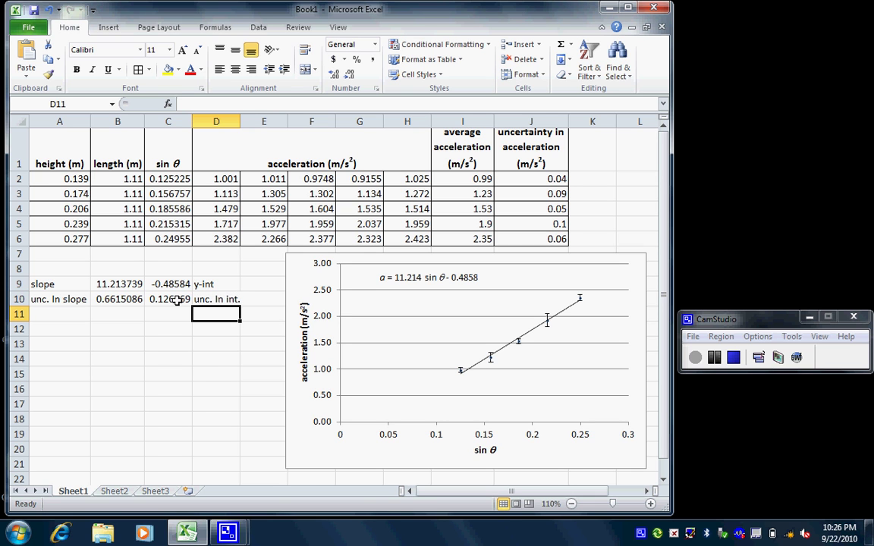
Reduce the uncertainties in B10:C10 to one decimal place, showing 0.7 and 0.1.
drag(178, 299, 139, 291)
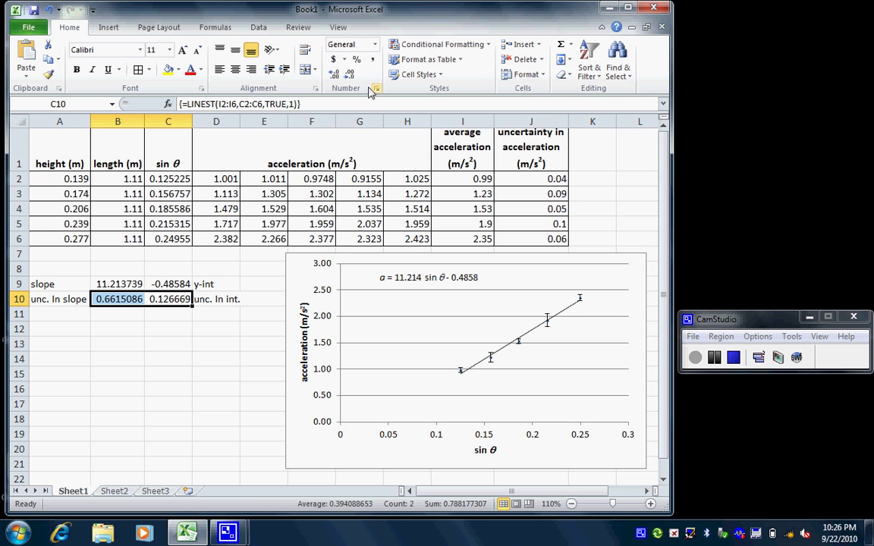
click(347, 76)
click(347, 76)
click(348, 76)
click(347, 76)
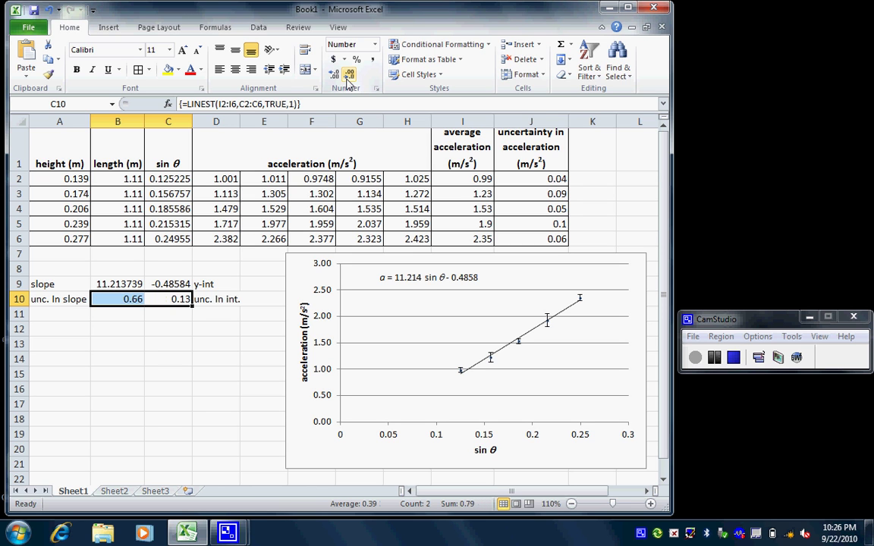
click(347, 76)
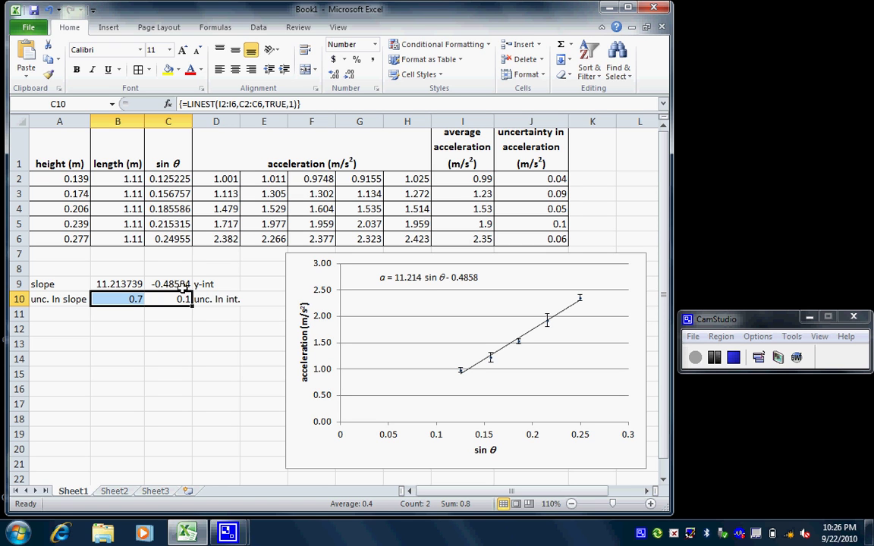
Reduce the slope and intercept in B9:C9 to one decimal, showing 11.2 and -0.5.
drag(183, 285, 106, 285)
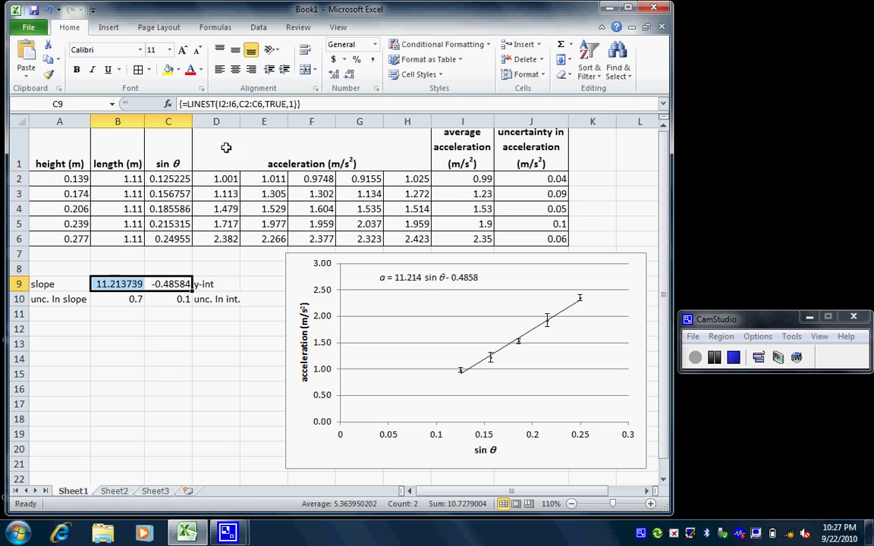
click(349, 75)
click(349, 75)
click(349, 75)
click(349, 75)
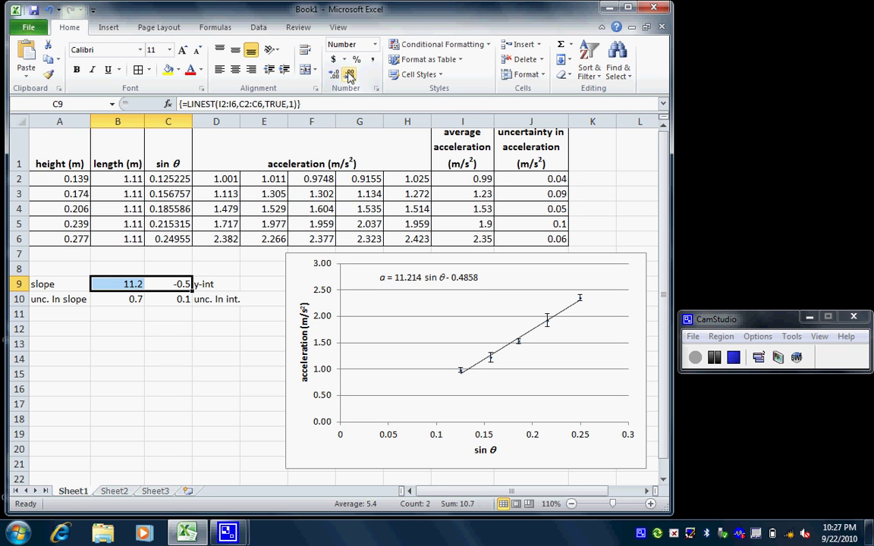
click(420, 278)
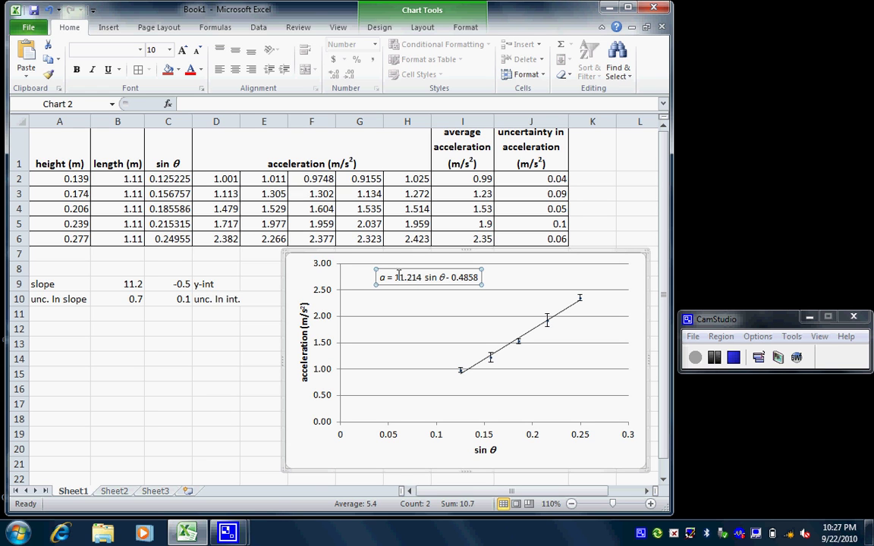
Edit the trendline label to read 'a = (11.2 sin θ - 0.4858', trimming 11.214 to 11.2.
click(393, 276)
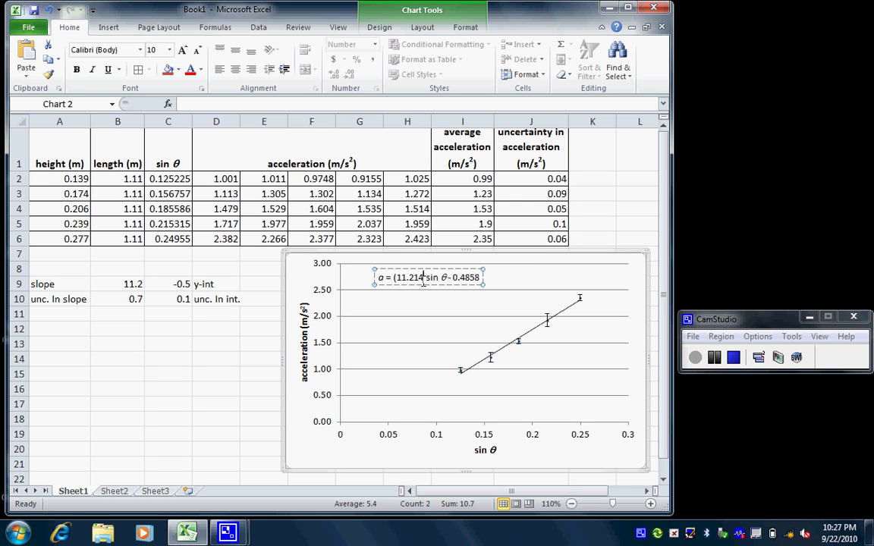
key(BackSpace)
key(BackSpace)
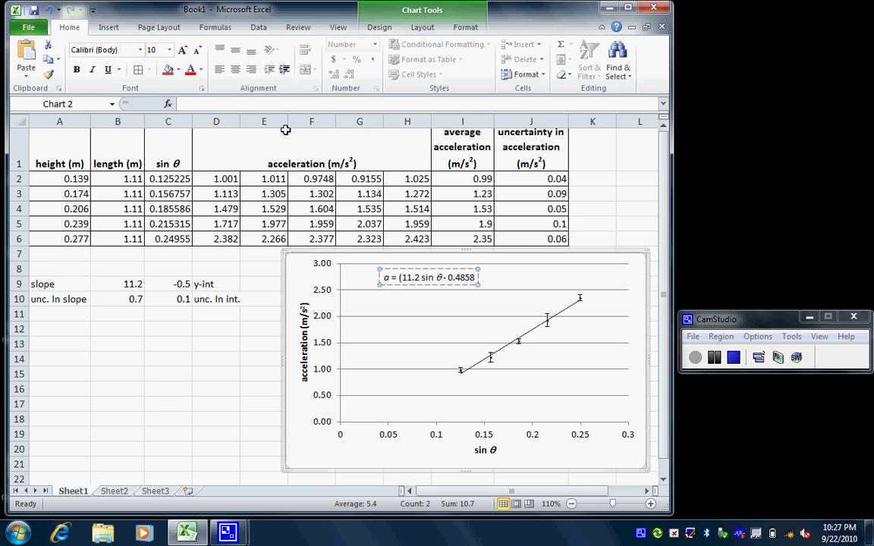
Insert the Plus-Minus Sign from Latin-1 Supplement after 11.2, giving 'a = (11.2± sin θ- 0.4858'.
click(110, 28)
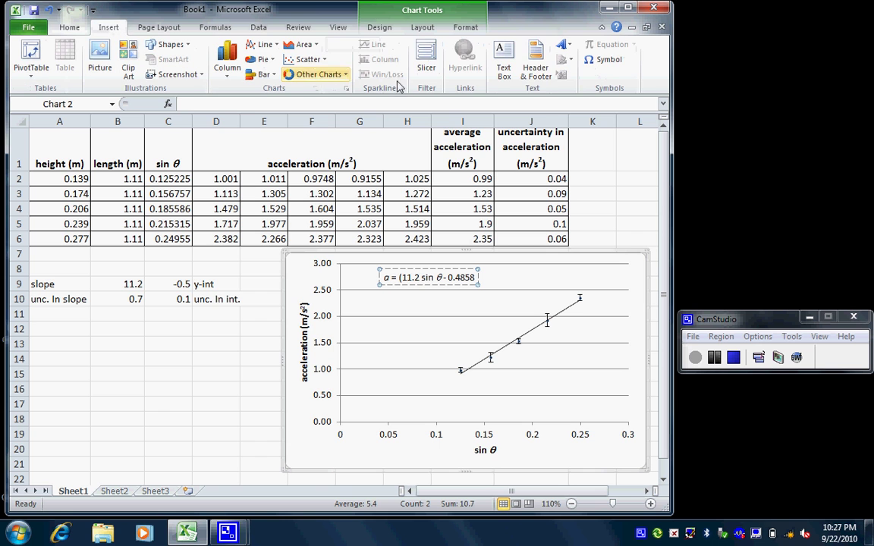
click(603, 59)
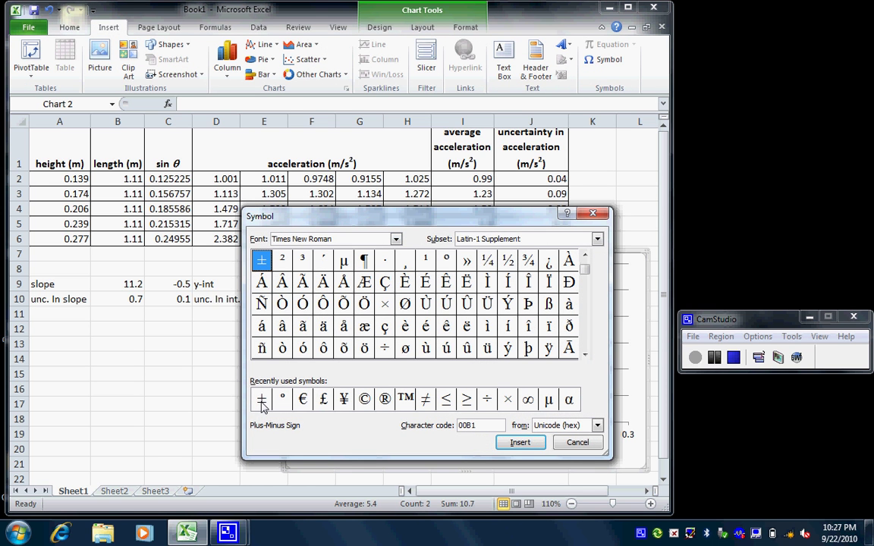
click(584, 355)
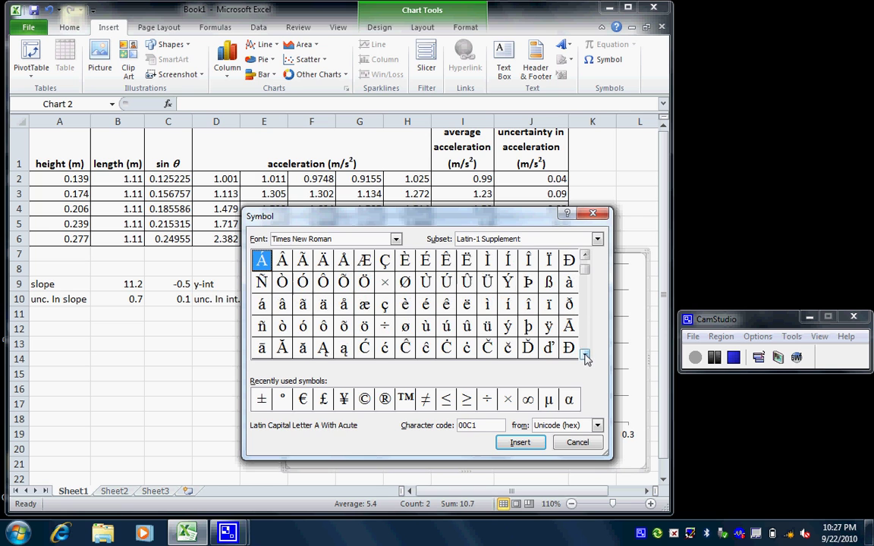
click(585, 355)
drag(585, 270, 585, 258)
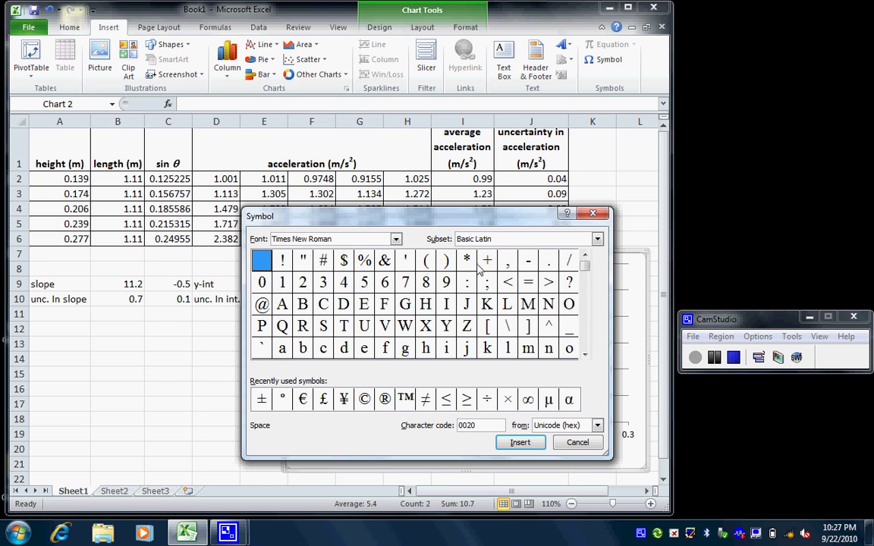
click(585, 355)
click(585, 355)
click(585, 355)
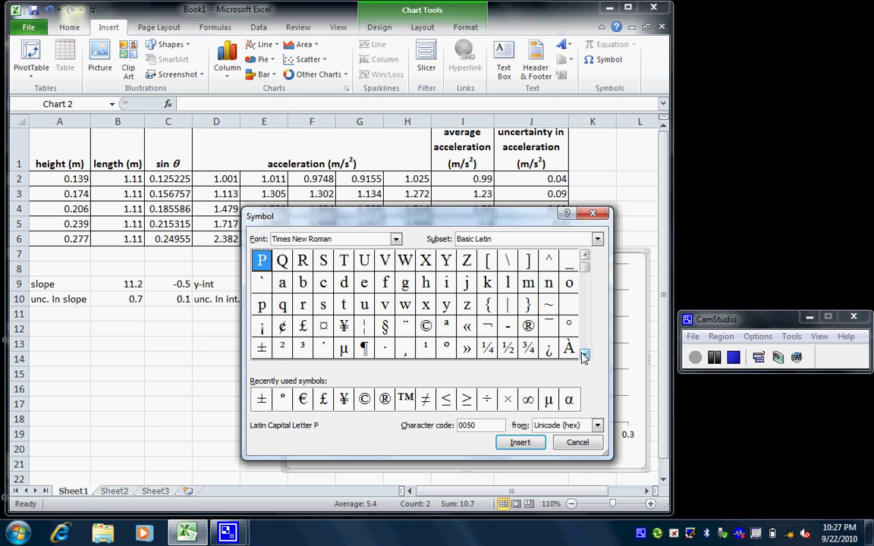
click(262, 348)
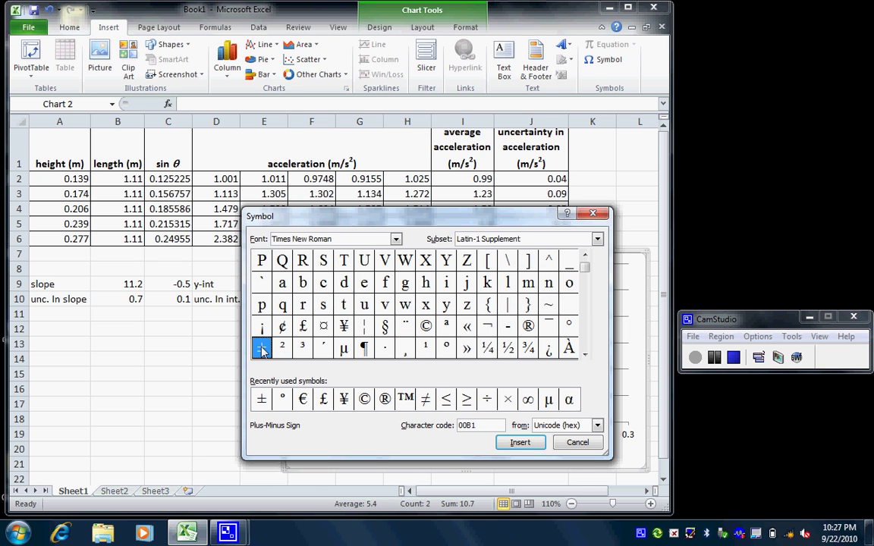
click(516, 444)
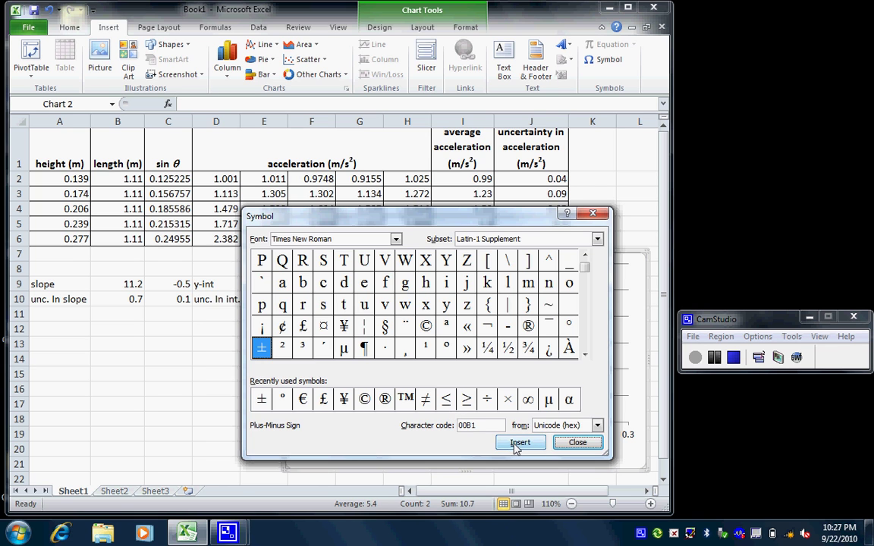
click(577, 443)
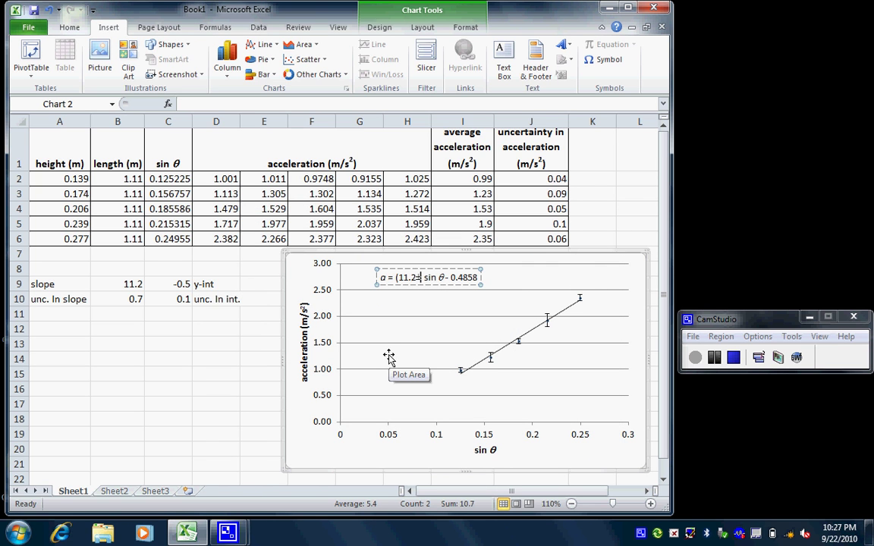
Add '0.7 m/s2)' after the ± and format the 2 as superscript.
text(0)
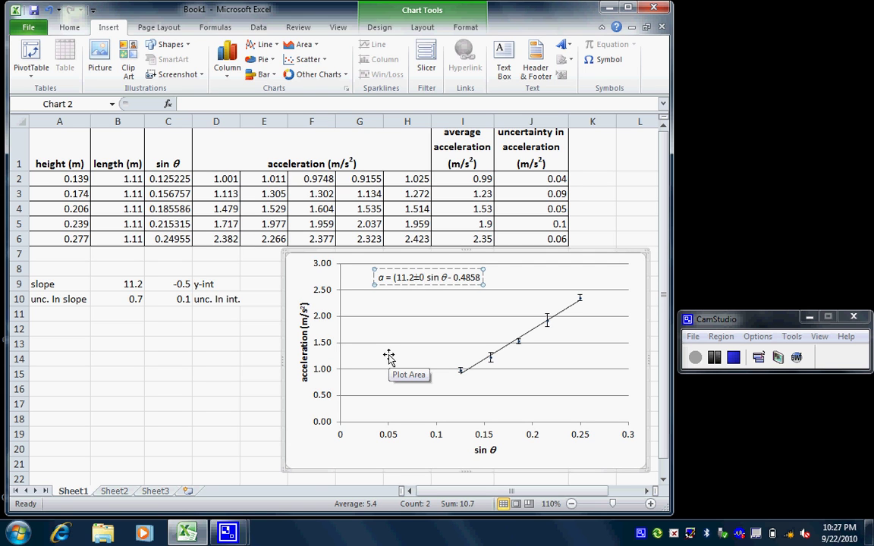
text(.7)
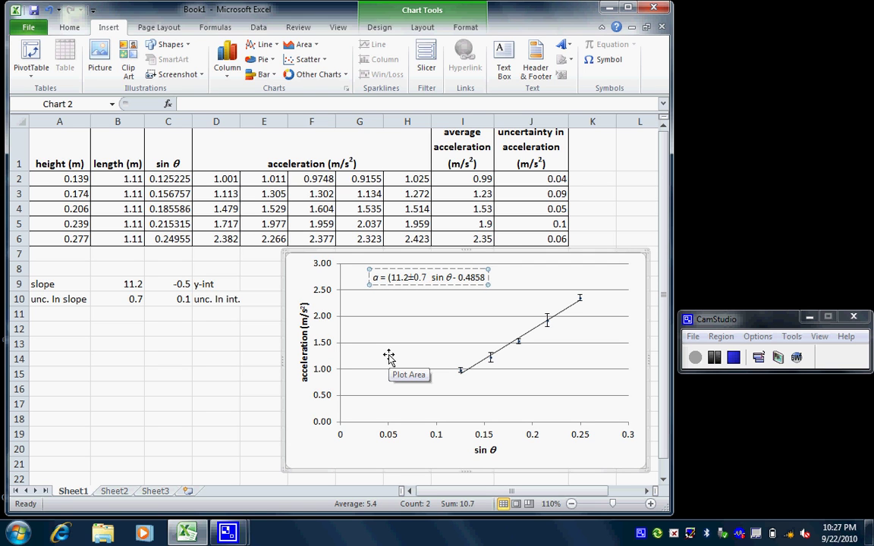
text( m/s2 )
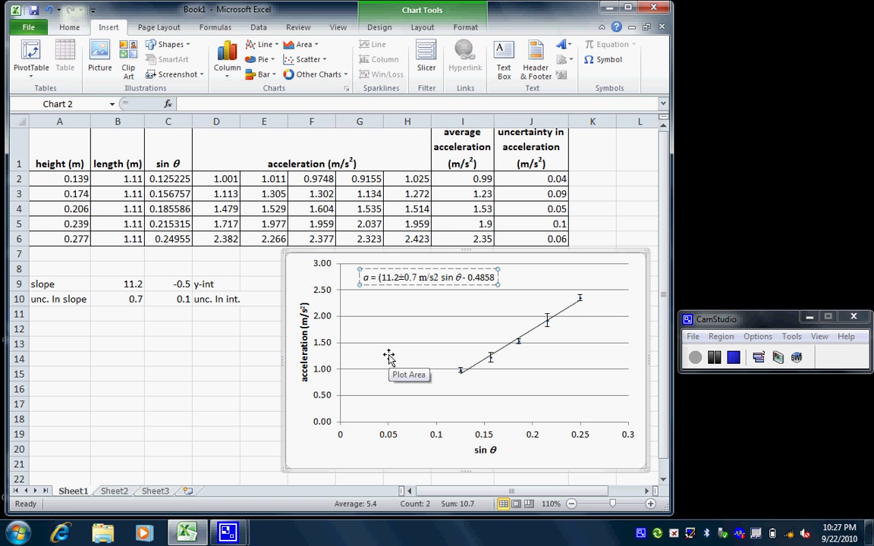
text())
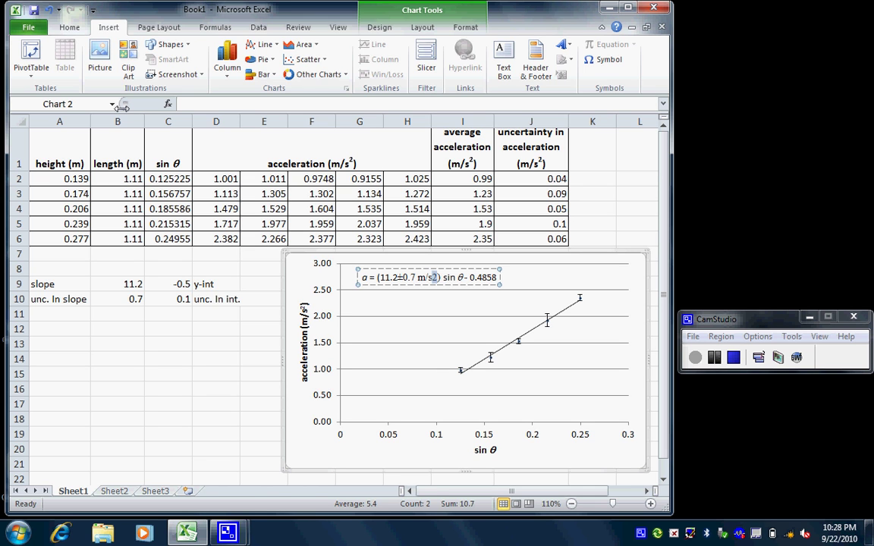
click(69, 30)
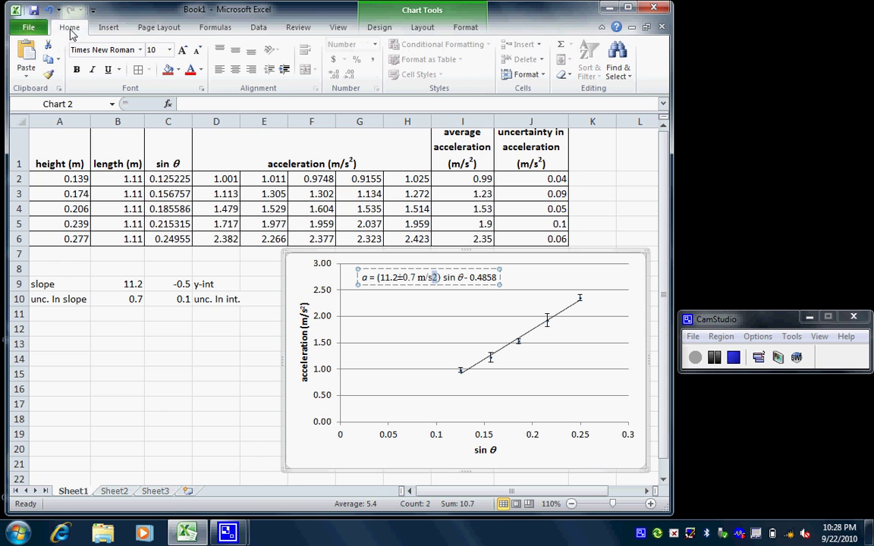
click(202, 90)
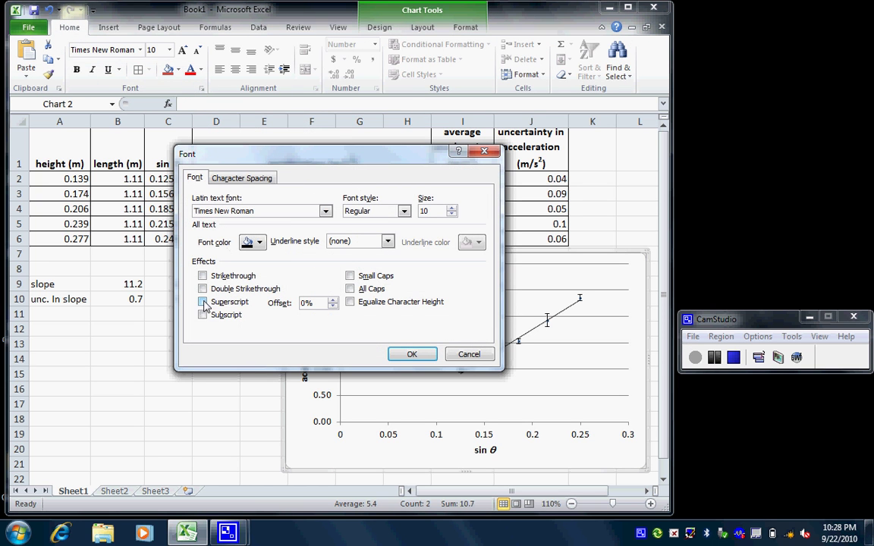
click(203, 302)
click(408, 354)
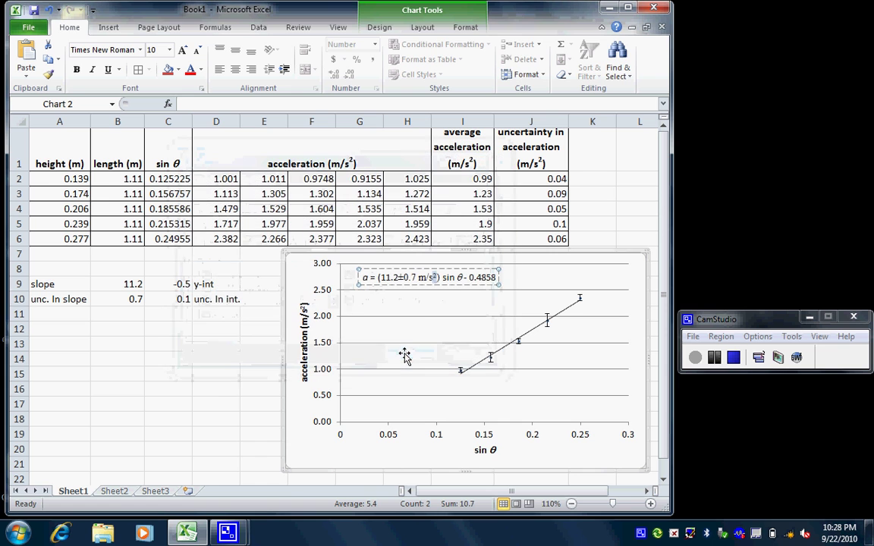
click(470, 281)
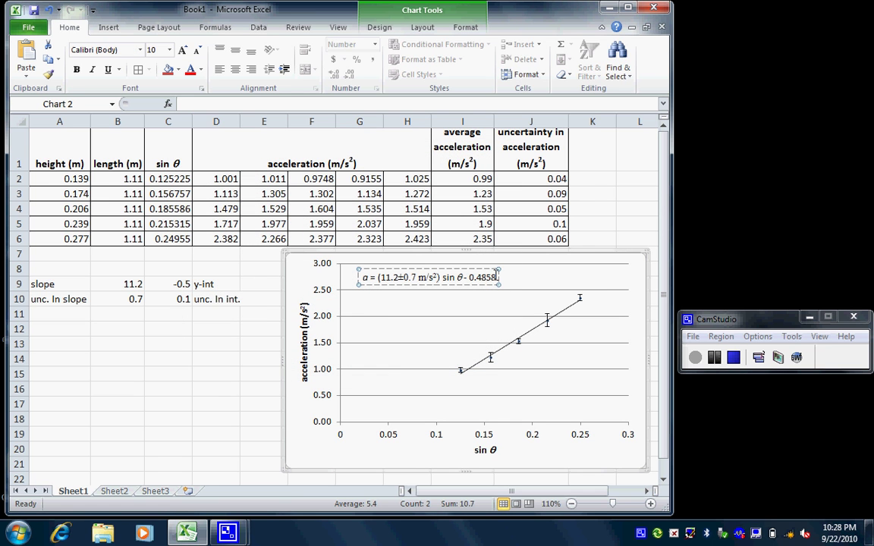
Trim the intercept to 0.5 and insert a ± sign after it.
key(BackSpace)
key(BackSpace)
key(BackSpace)
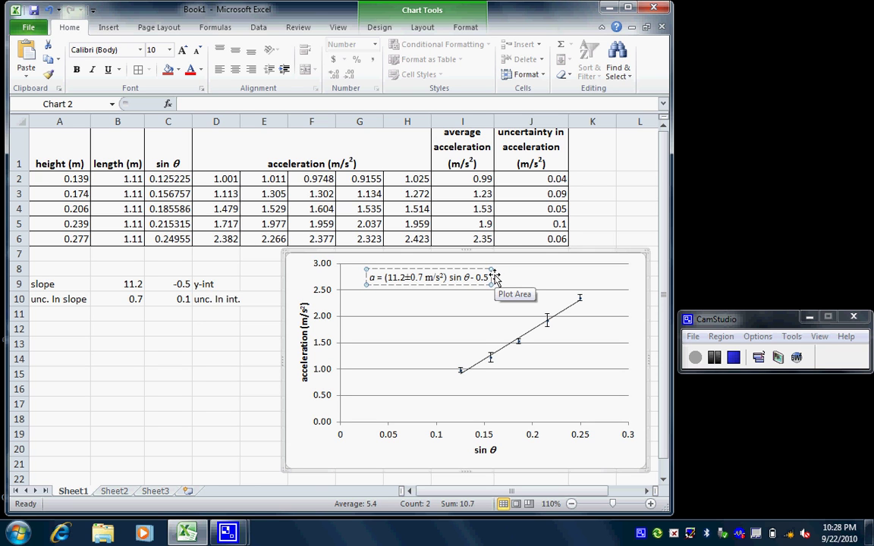
click(108, 28)
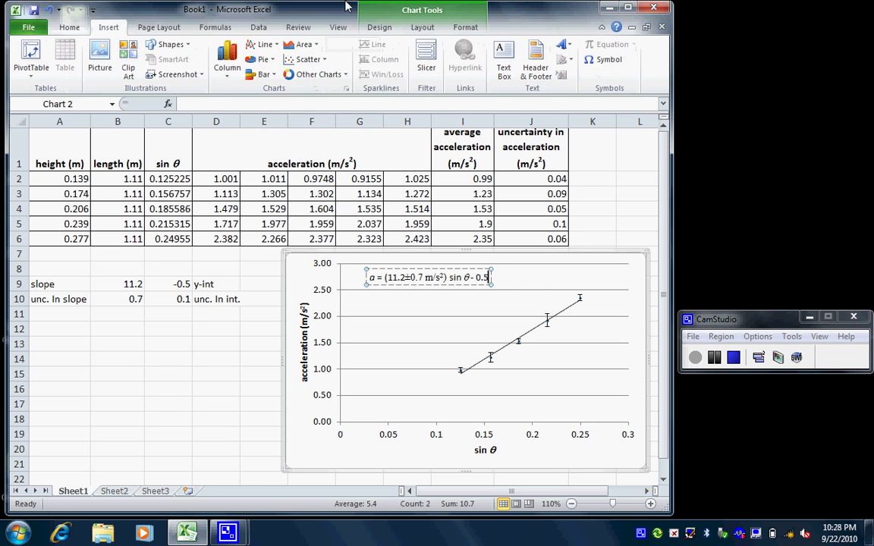
click(588, 60)
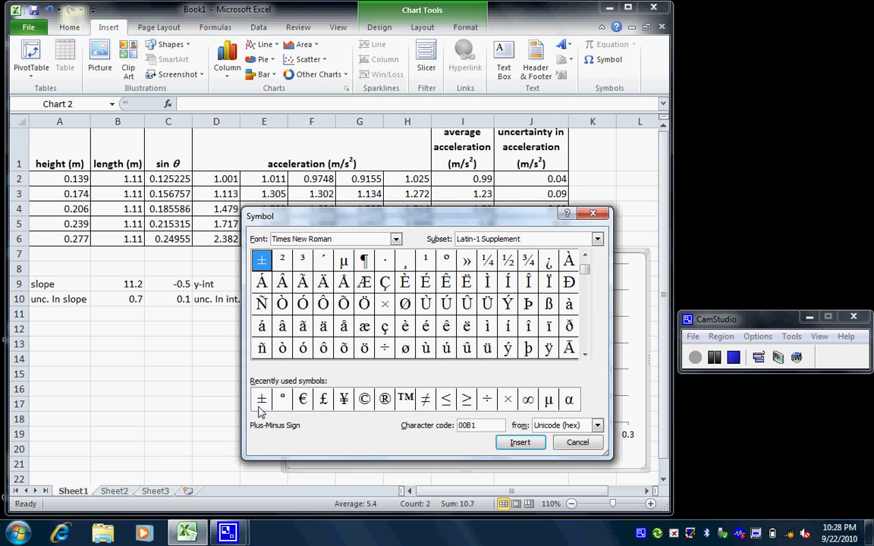
click(262, 402)
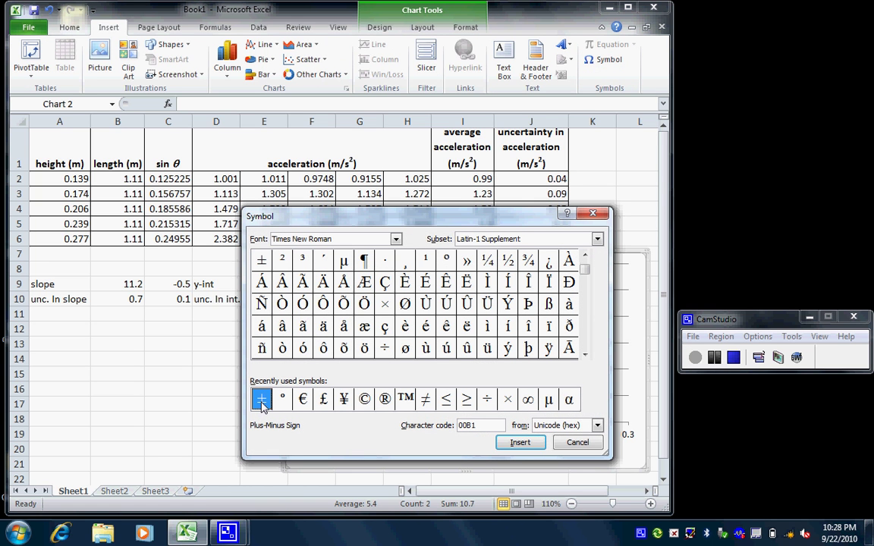
click(514, 445)
click(578, 442)
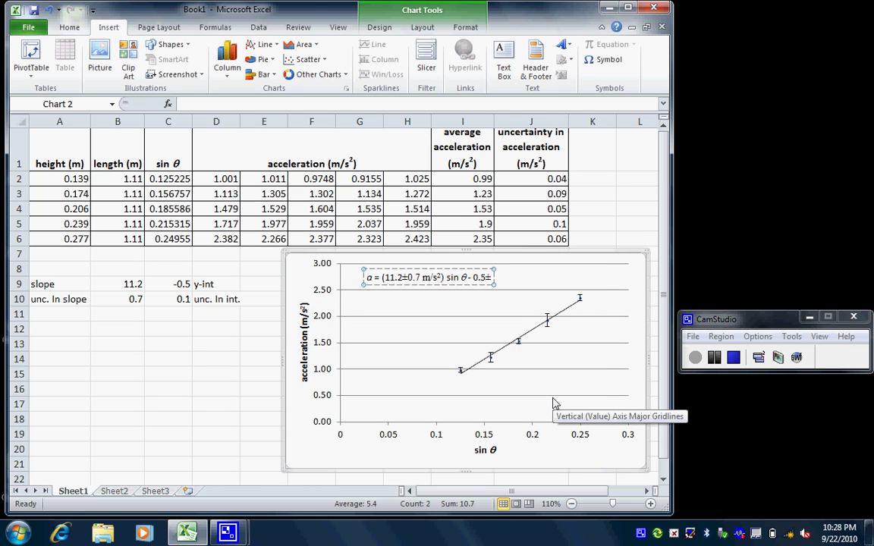
Add the intercept uncertainty with units m/s2, setting the 2 as superscript.
text(0.2)
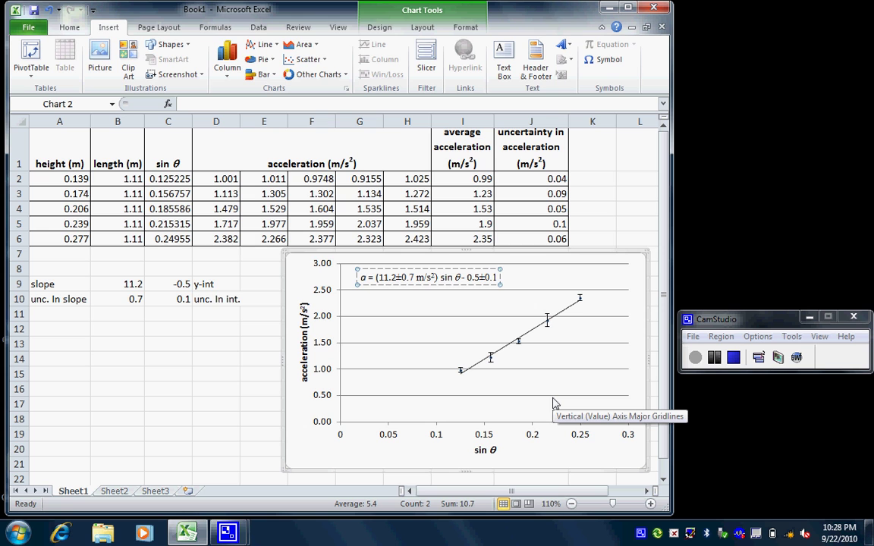
text( m/s)
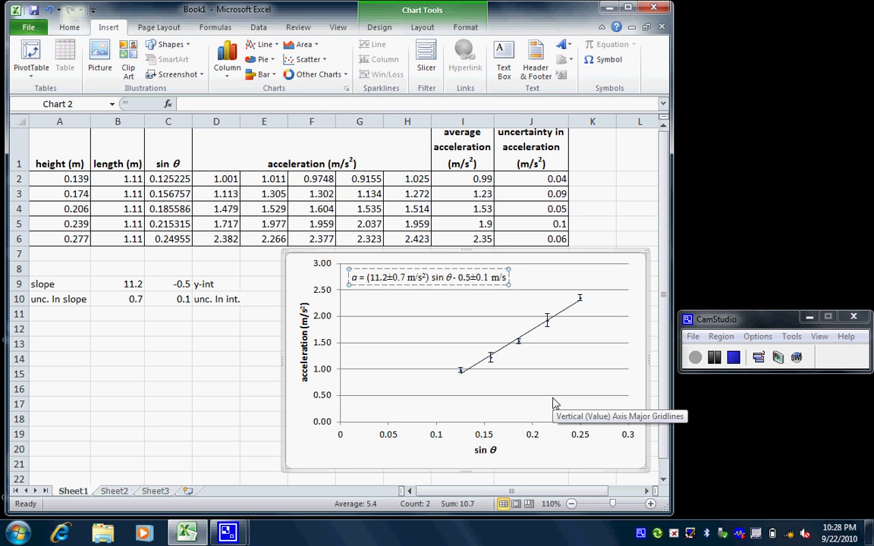
text(2)
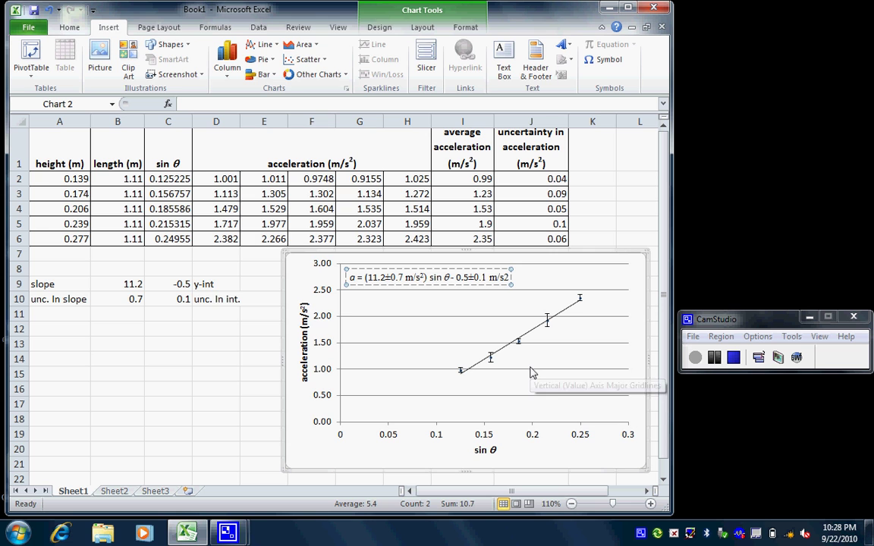
key(shift+Left)
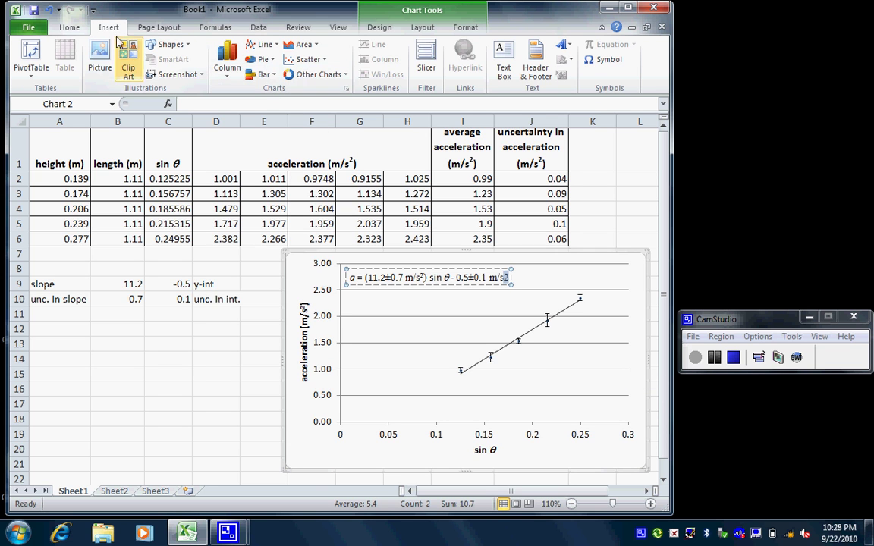
click(70, 28)
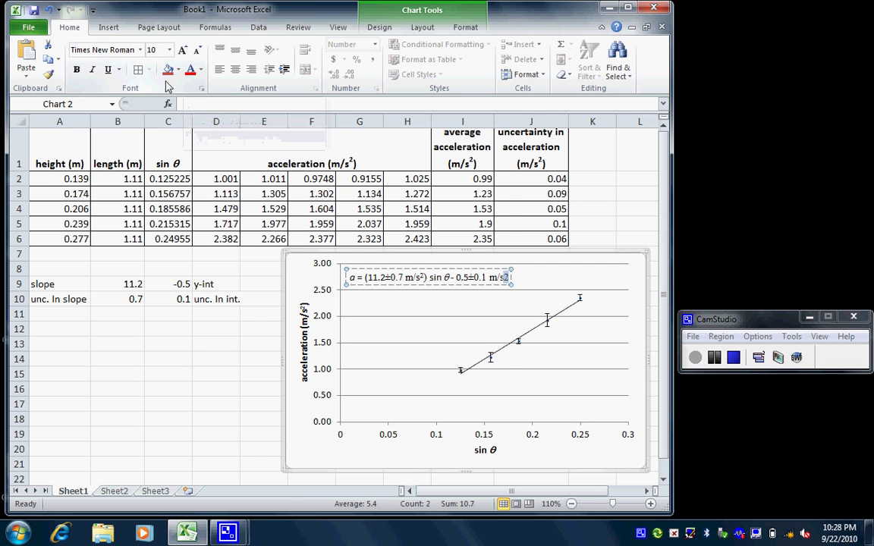
click(201, 89)
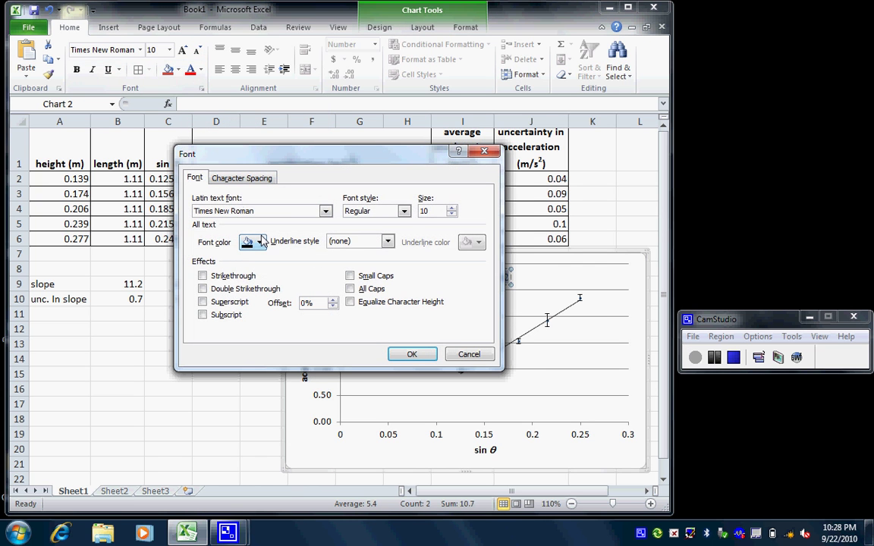
click(215, 303)
click(409, 354)
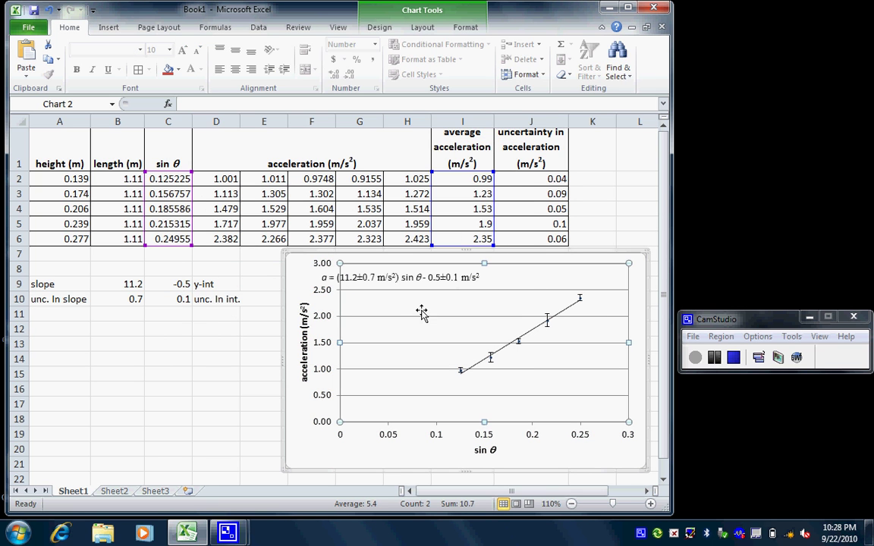
Move the finished equation label across the chart, then place the cursor in its text to check it.
drag(434, 279, 480, 277)
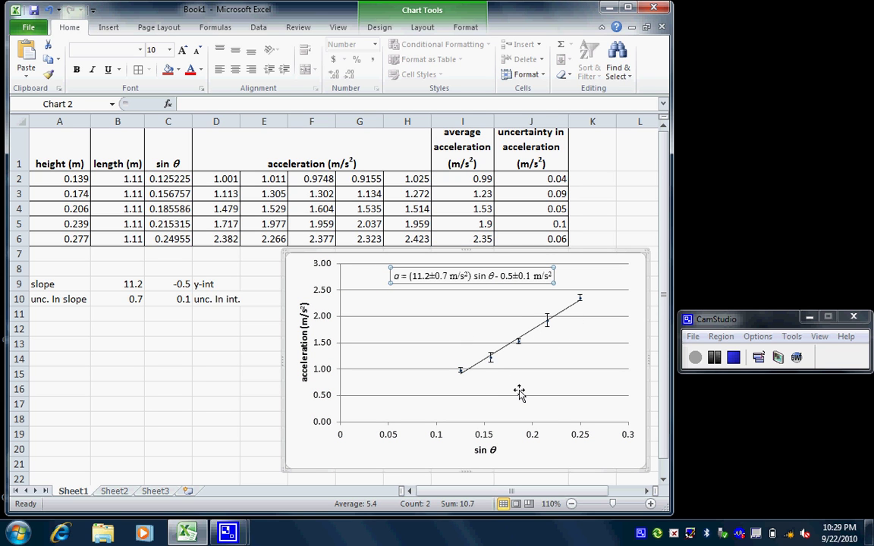
drag(430, 281, 428, 281)
click(423, 276)
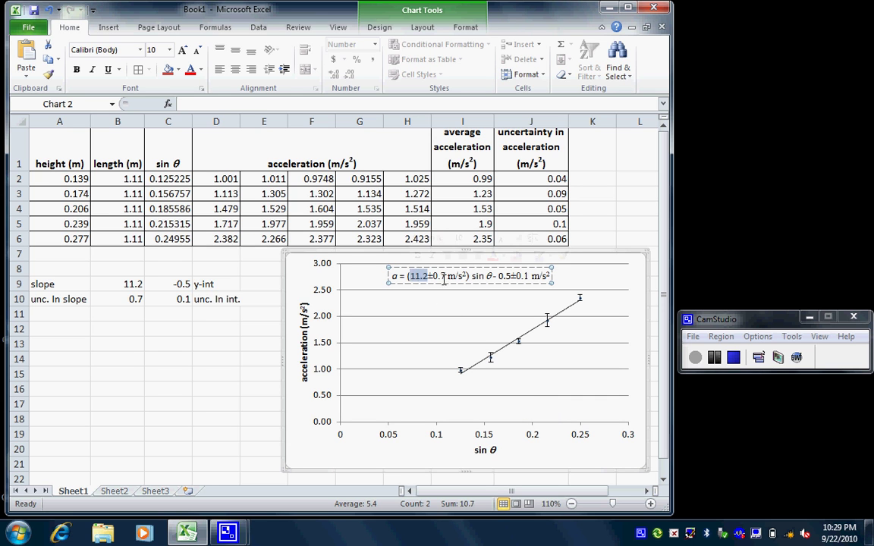
click(407, 275)
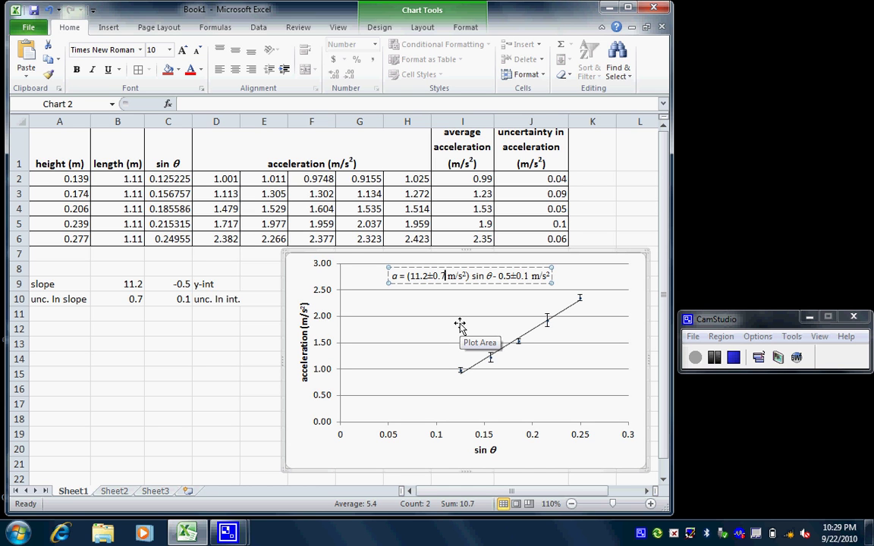